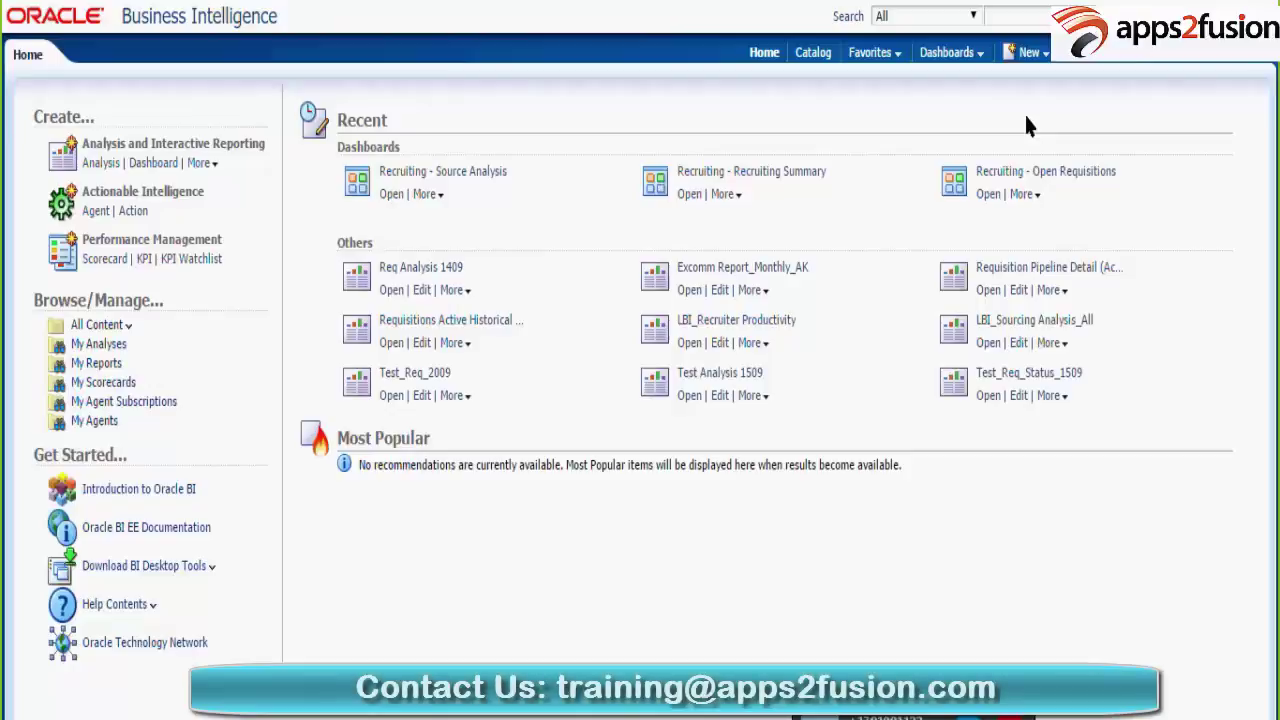
Step: Open the catalog and view the contents of My Company Shared under Shared Folders
click(818, 60)
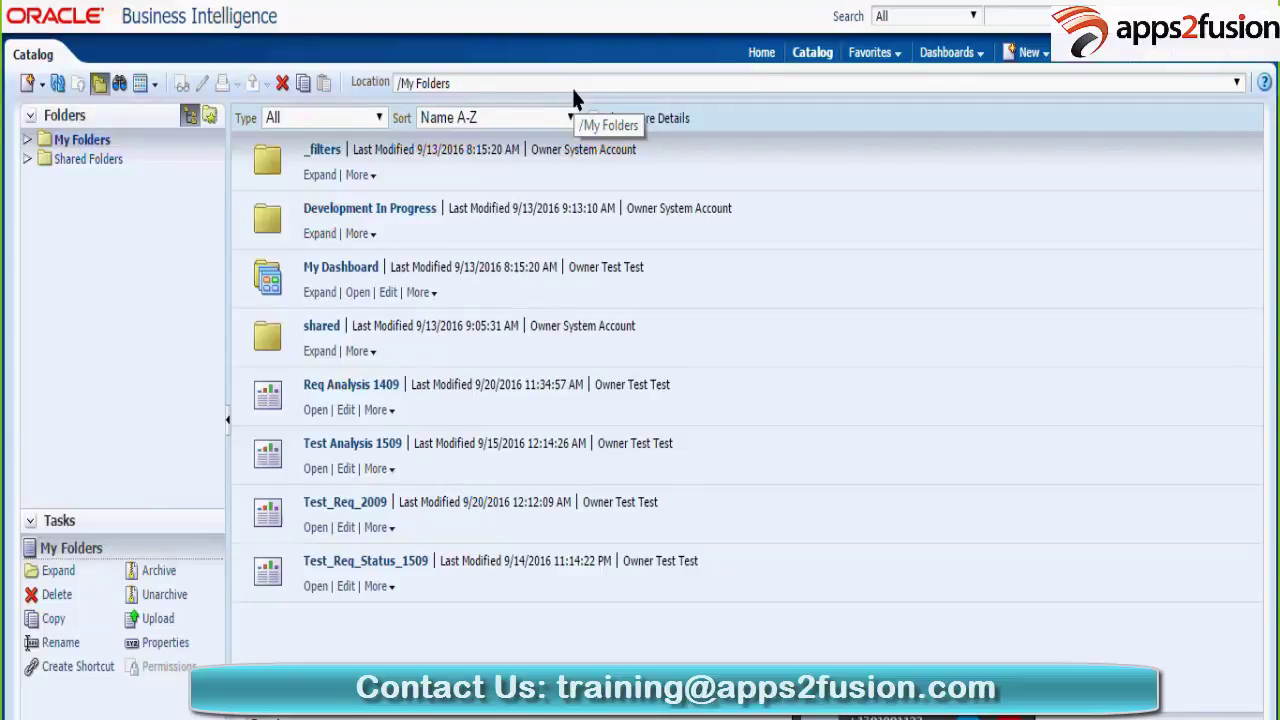
click(93, 161)
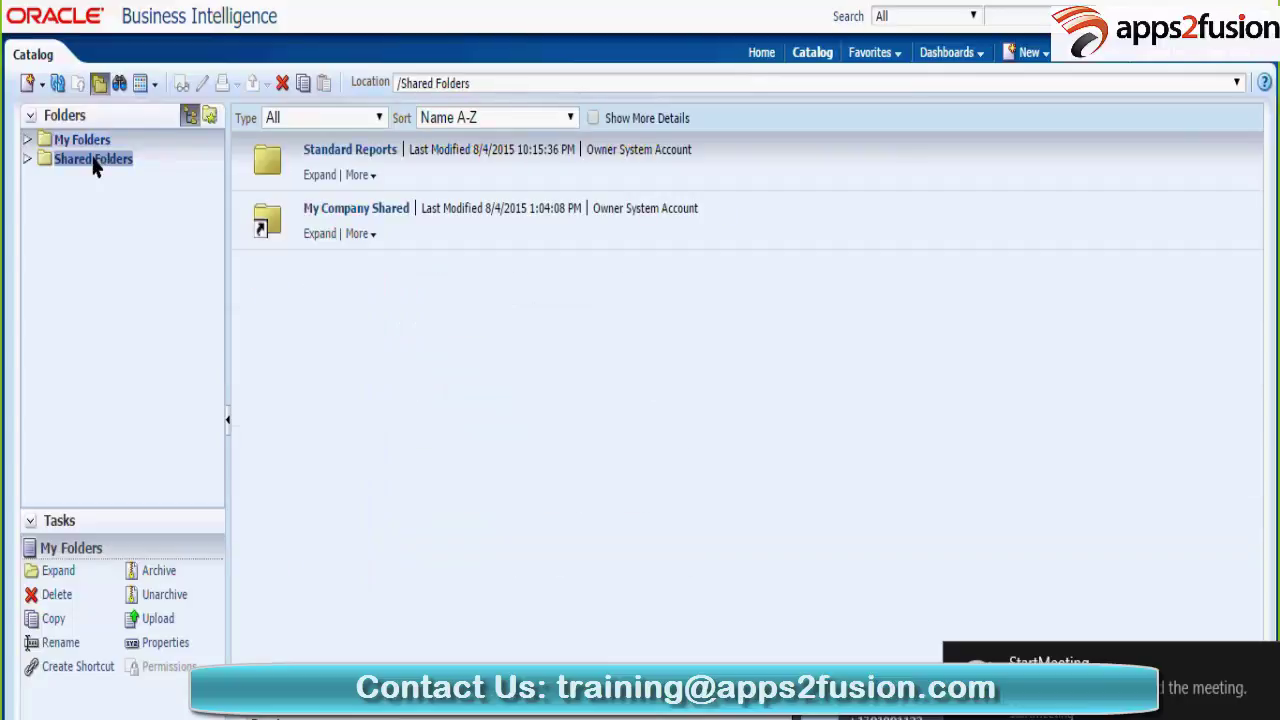
click(318, 236)
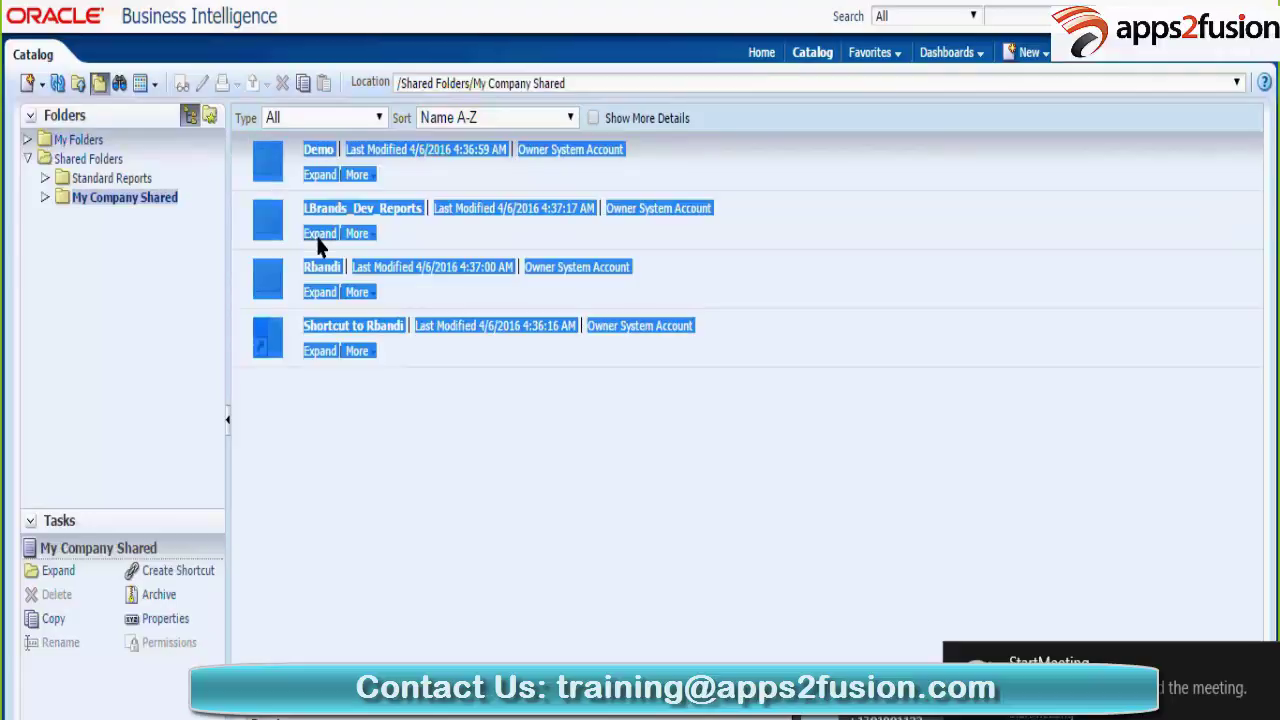
key(ctrl+minus)
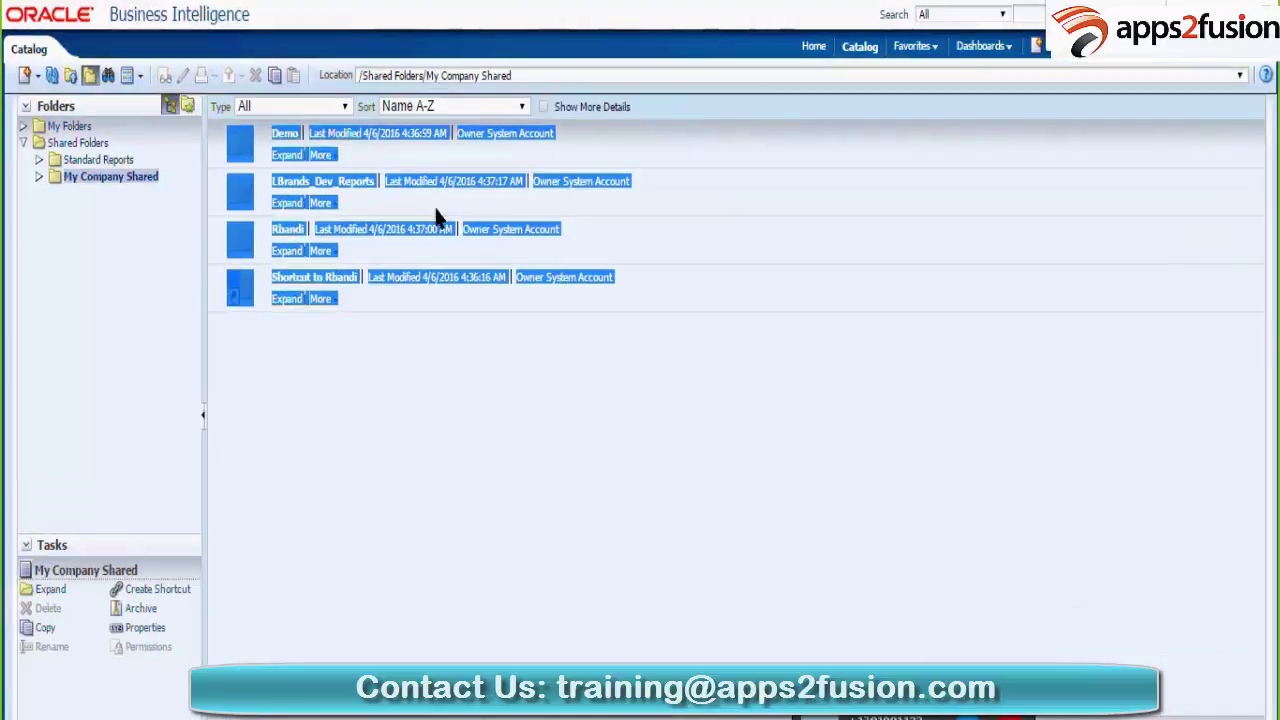
Step: Browse Standard Reports through Reports - Recruiting and Sample Dashboards to its Dashboards folder
click(99, 162)
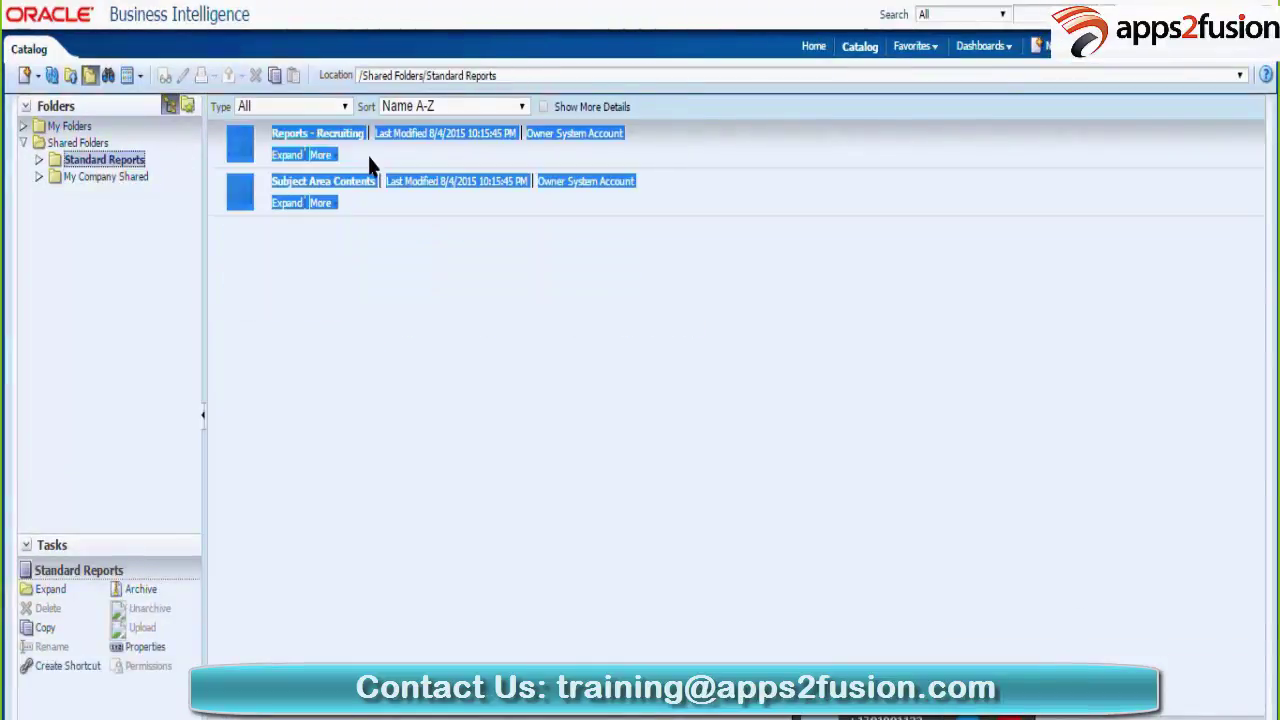
click(372, 165)
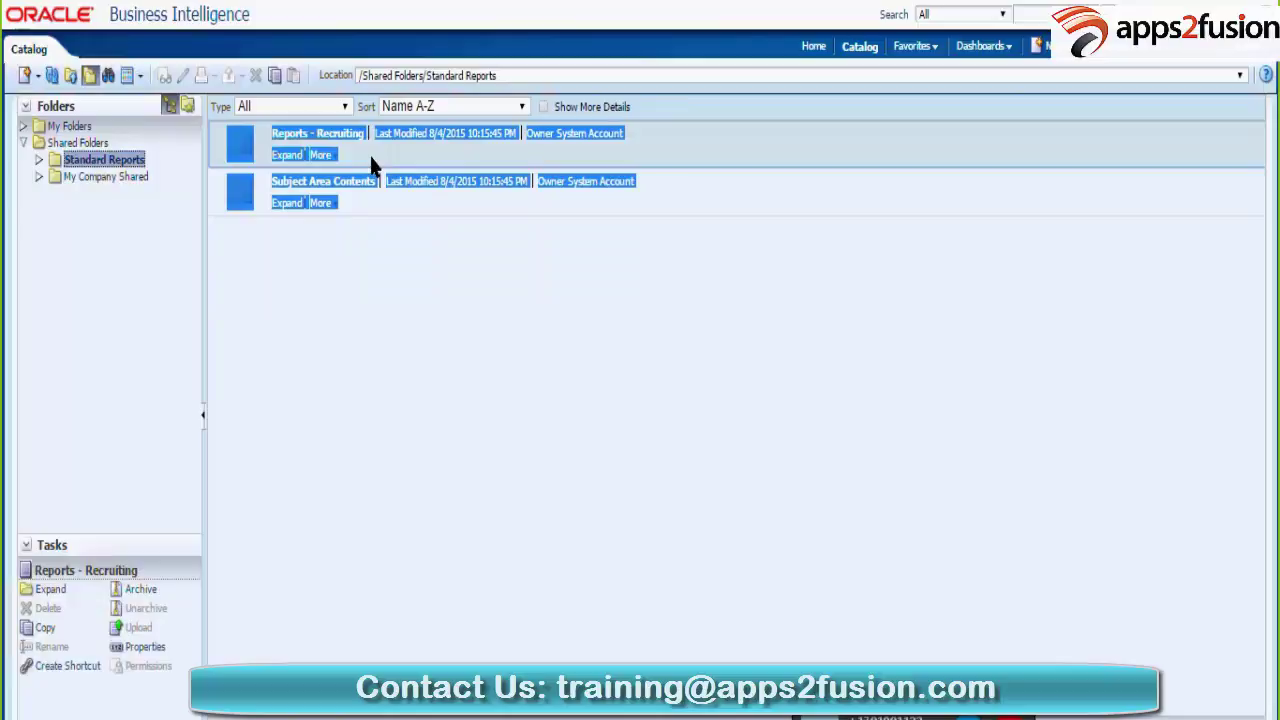
click(287, 157)
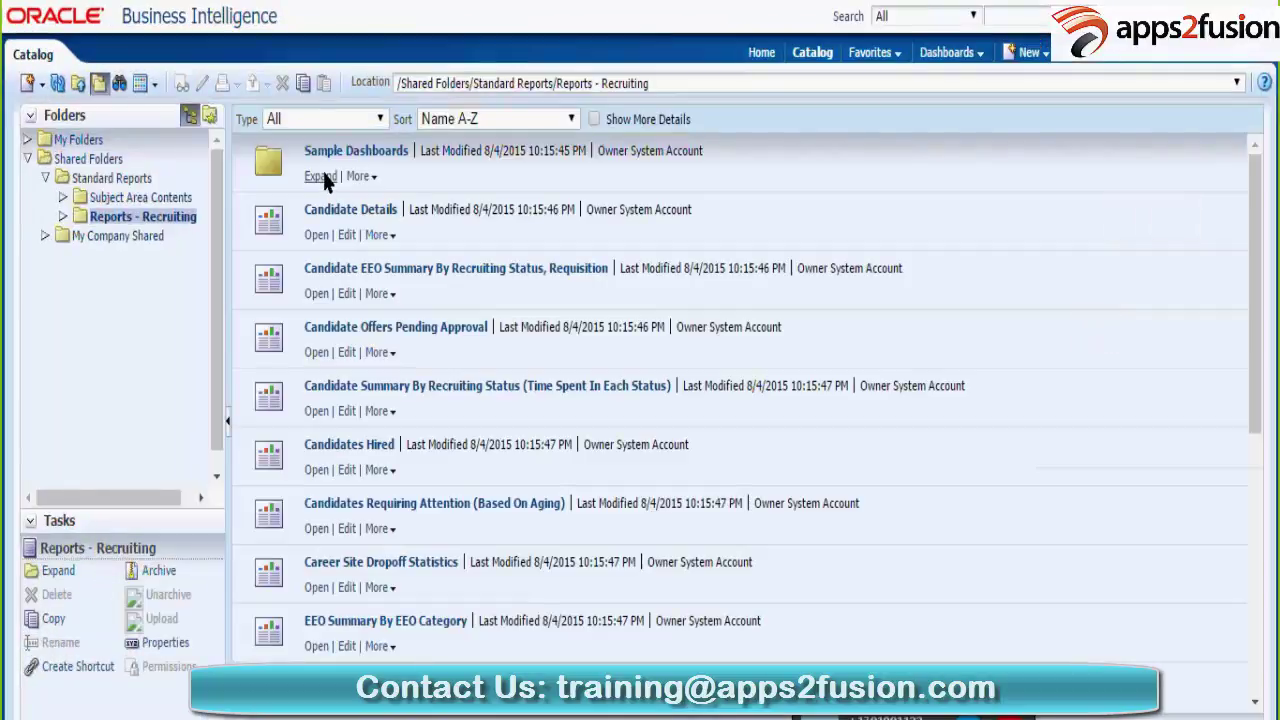
click(320, 177)
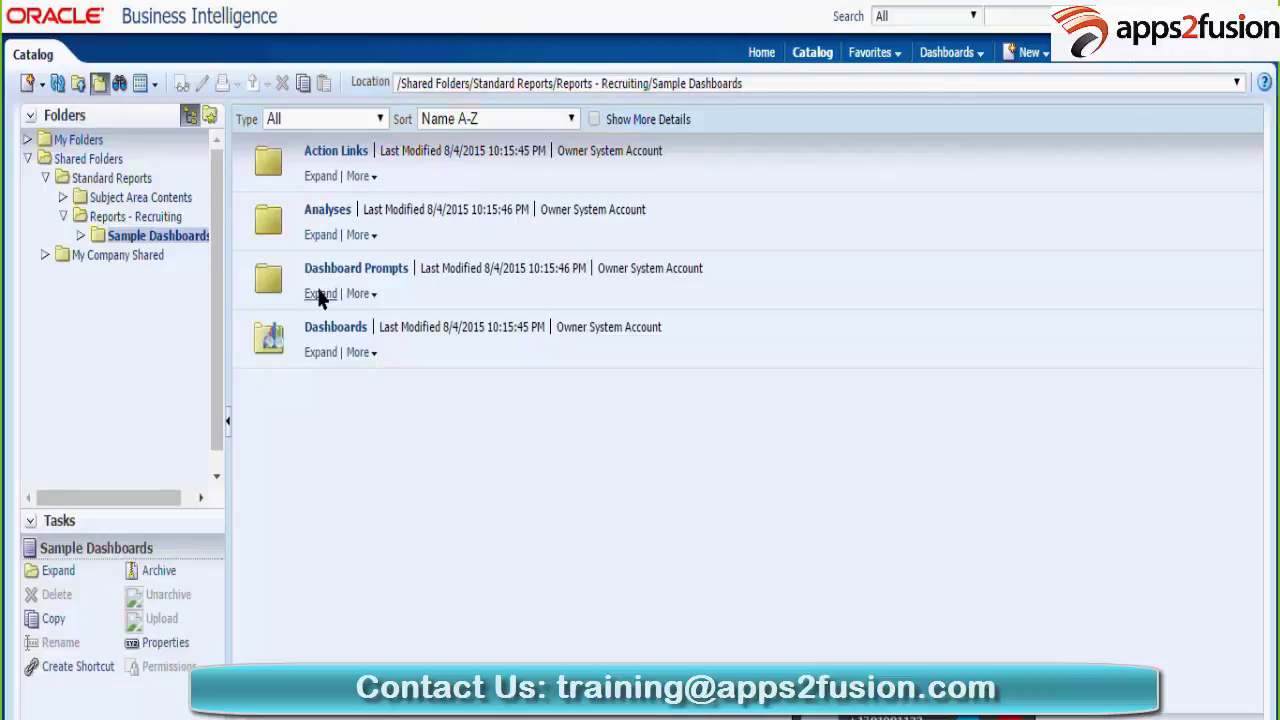
click(320, 354)
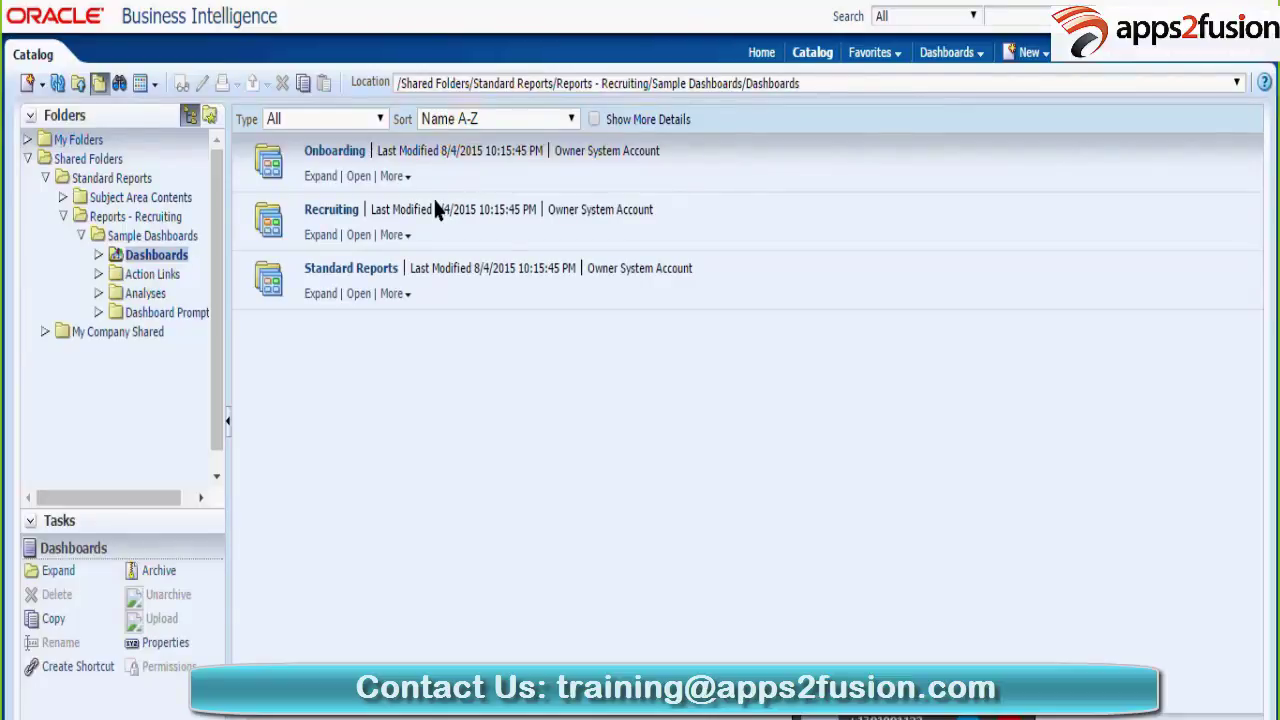
Step: Open the sample Recruiting dashboard and look through its Open Requisitions page
click(362, 240)
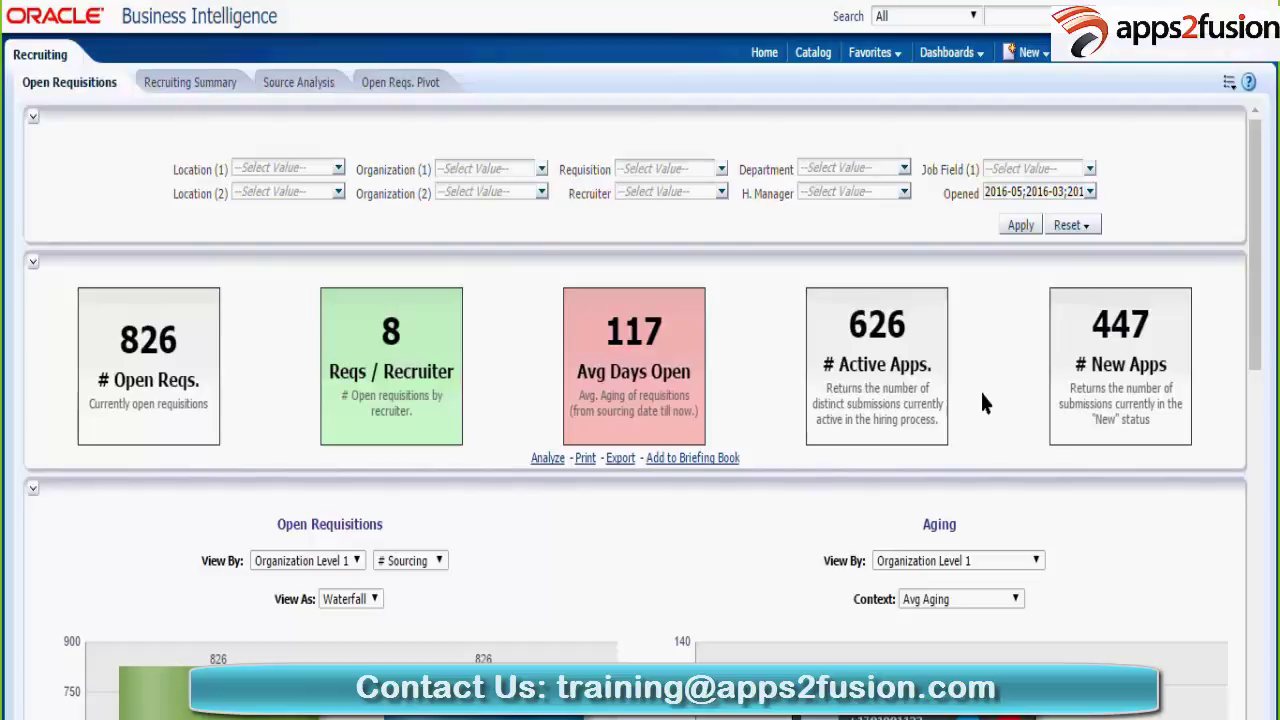
drag(1258, 287, 1268, 318)
drag(1260, 374, 1260, 285)
Step: Return to the catalog and start a new dashboard named TestDB2109, leaving the description empty
click(813, 52)
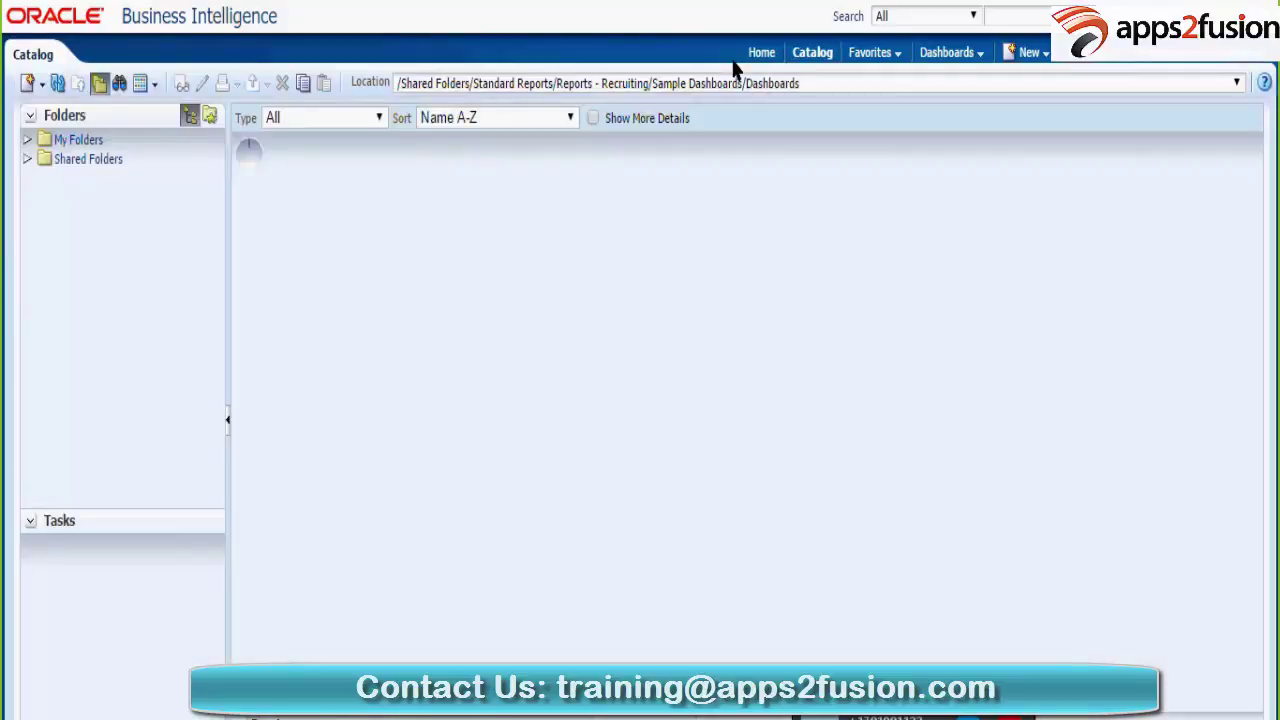
click(1030, 55)
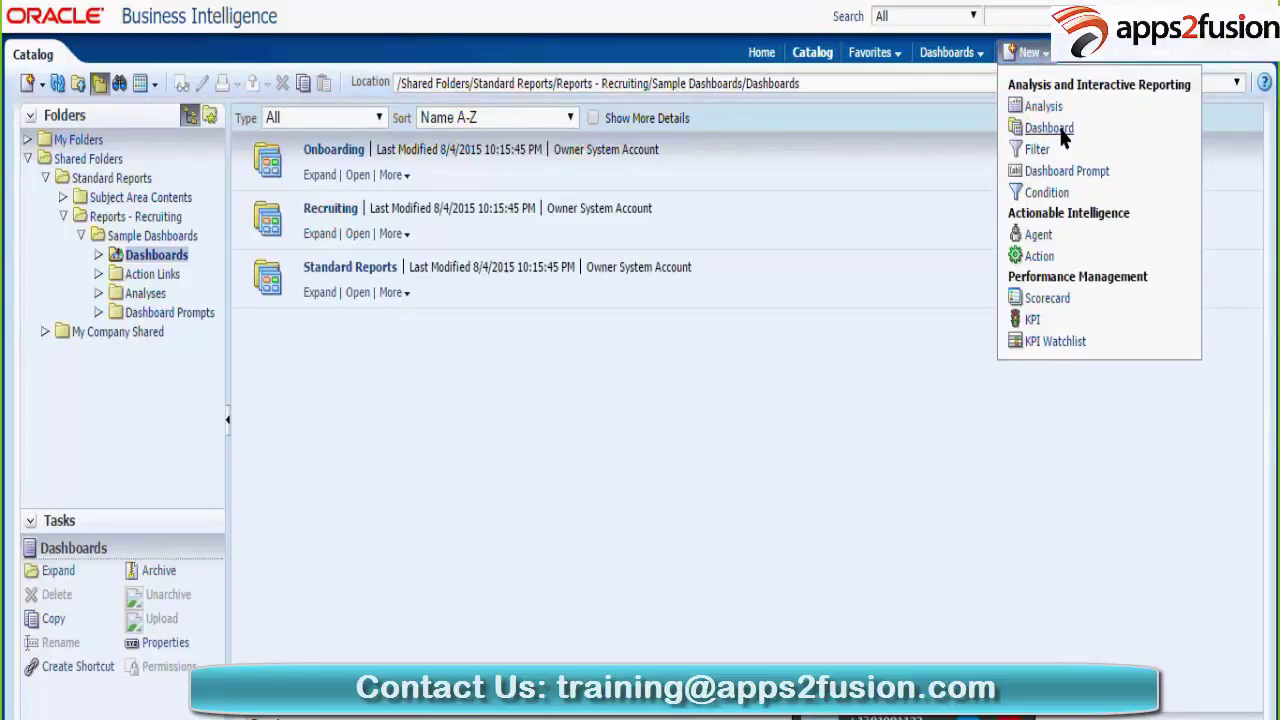
click(1048, 128)
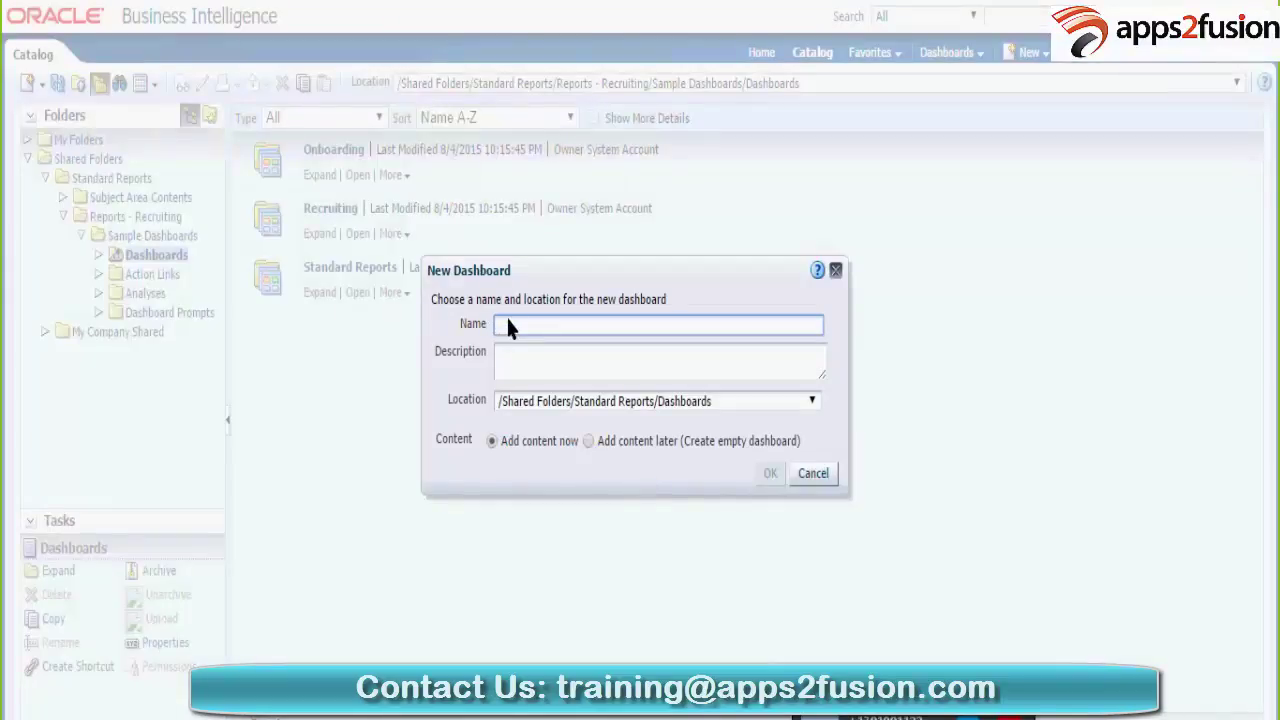
text(TestDB2109)
click(591, 368)
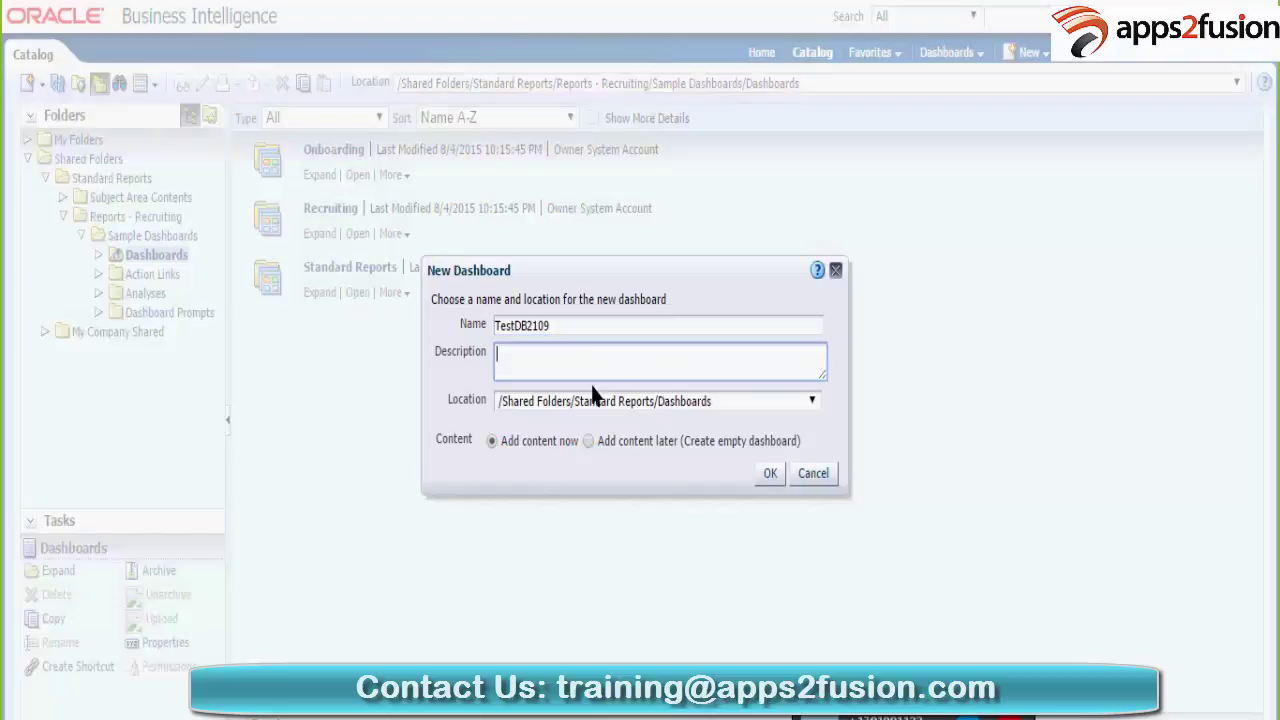
Step: Set the new dashboard's location to My Folders and create it with content added now
click(729, 400)
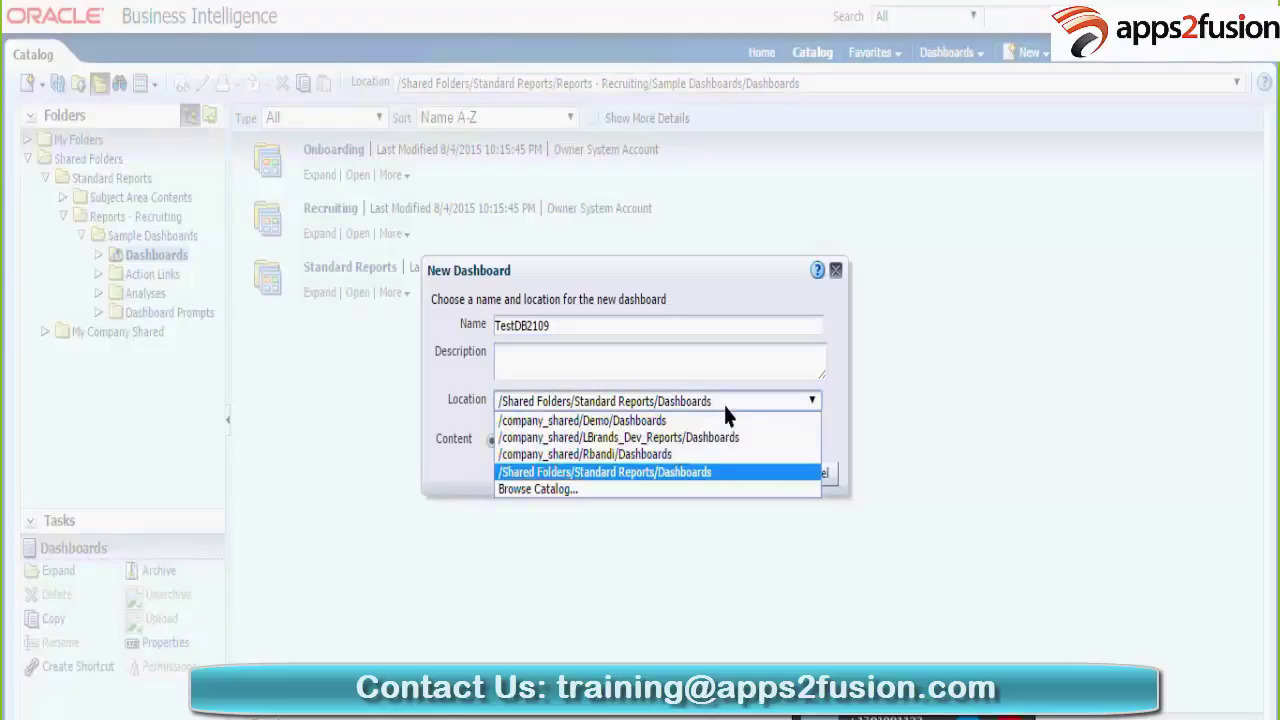
click(564, 487)
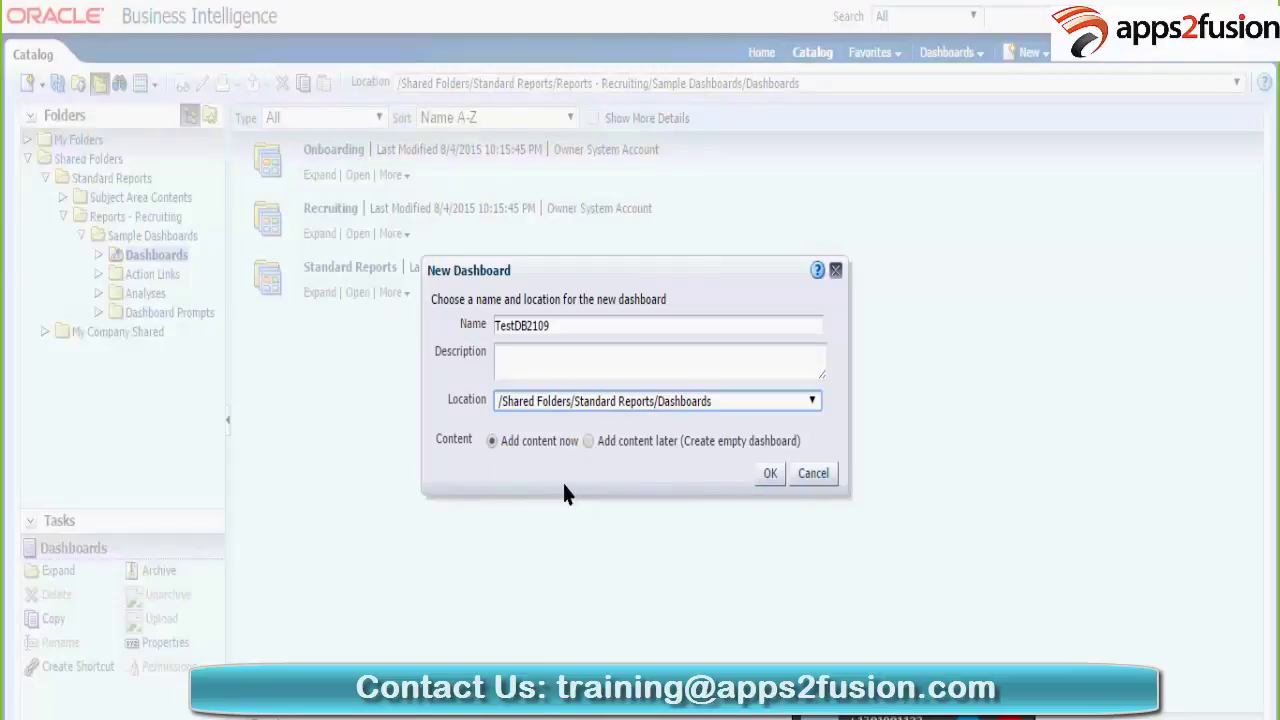
click(450, 205)
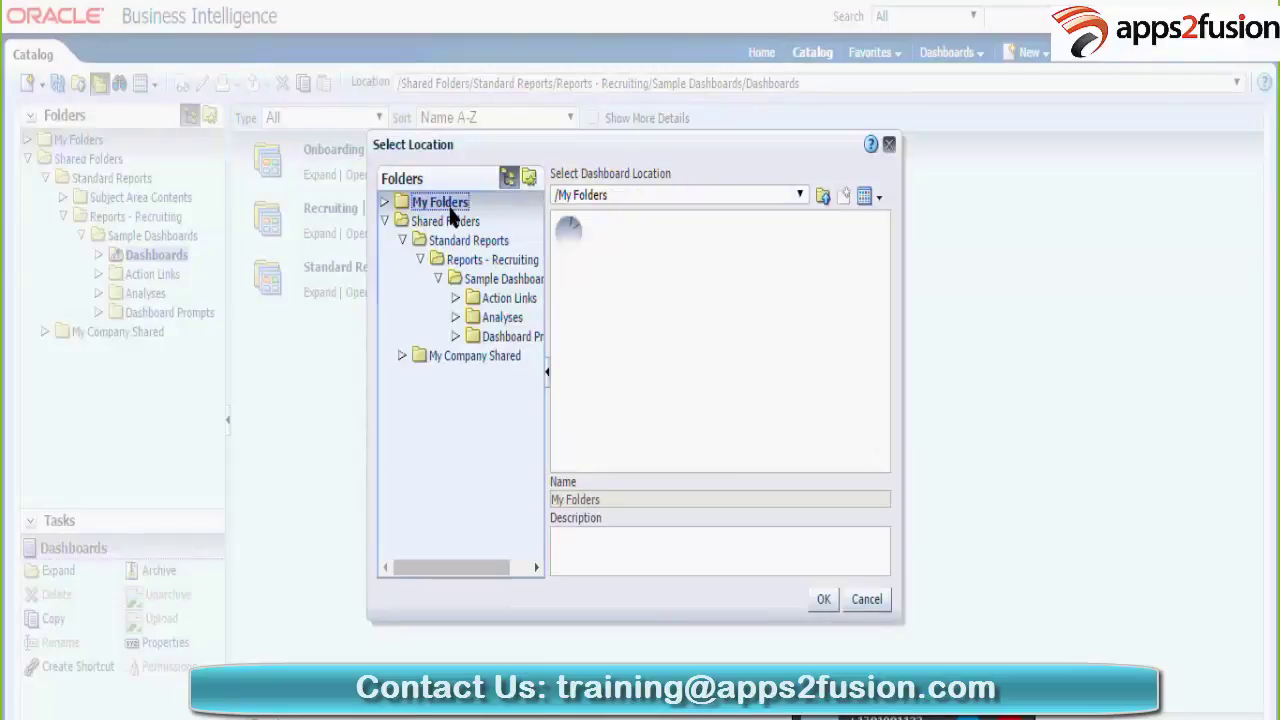
click(822, 600)
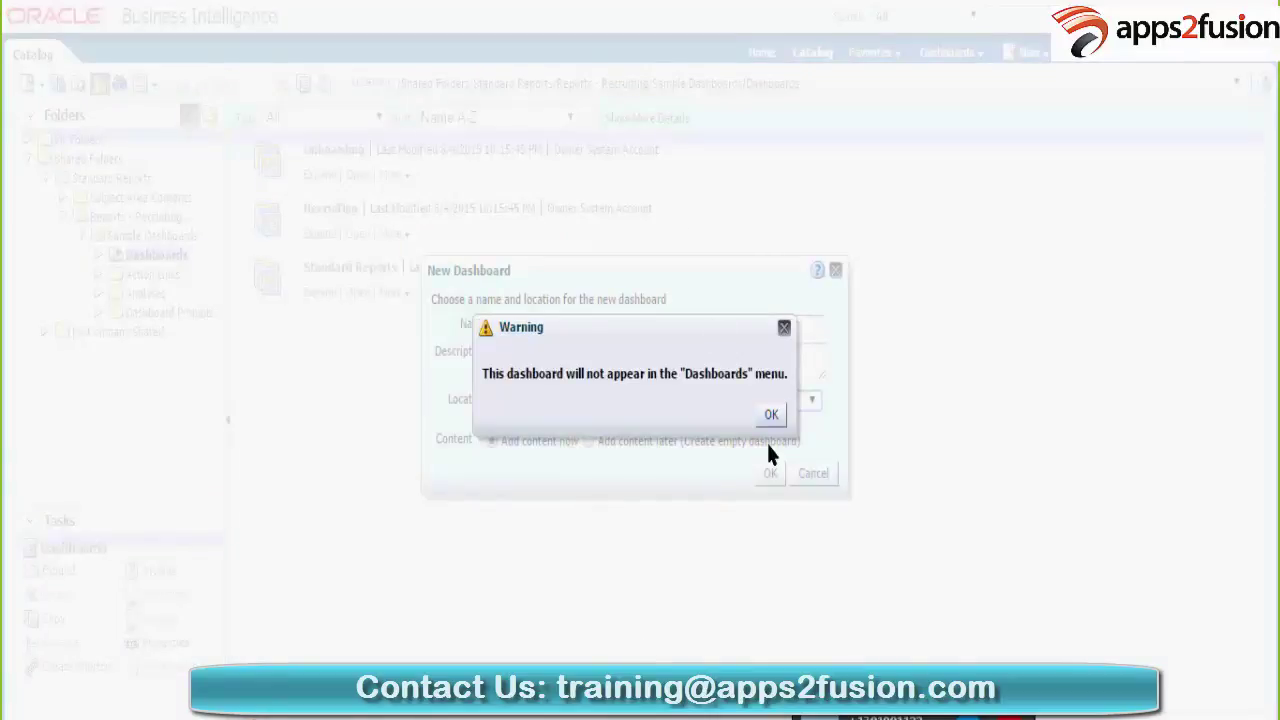
click(770, 414)
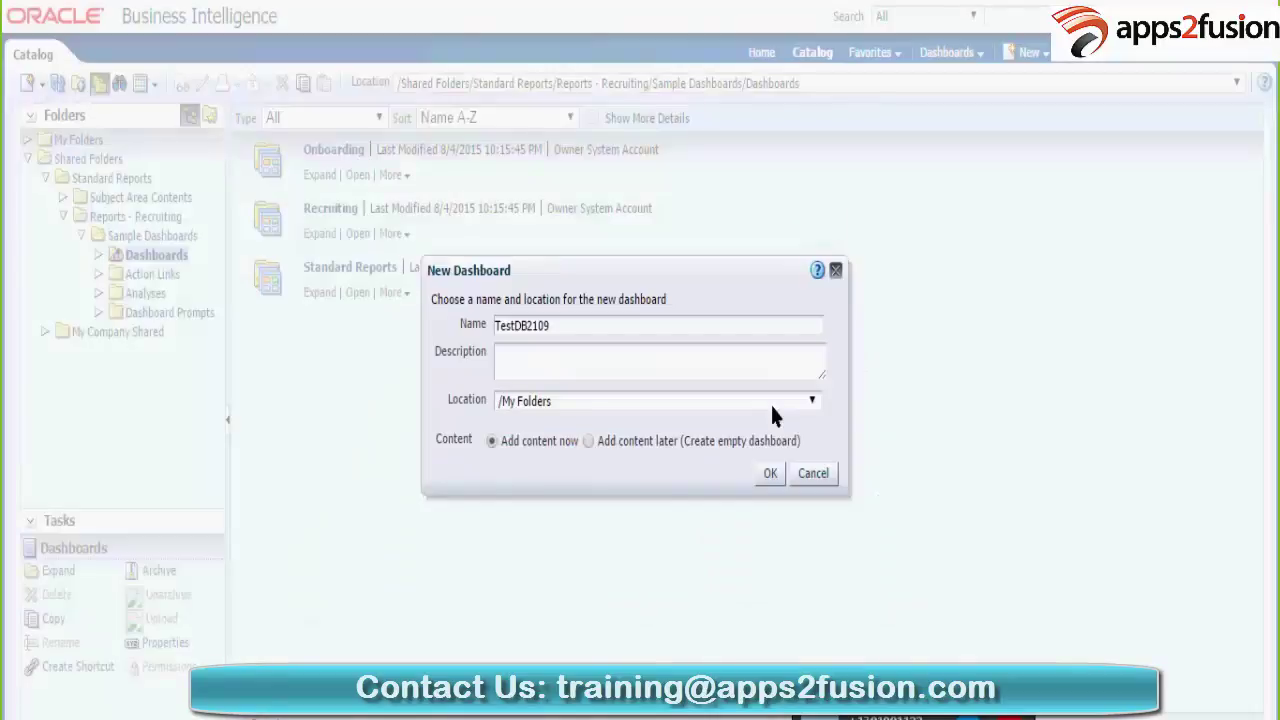
click(771, 479)
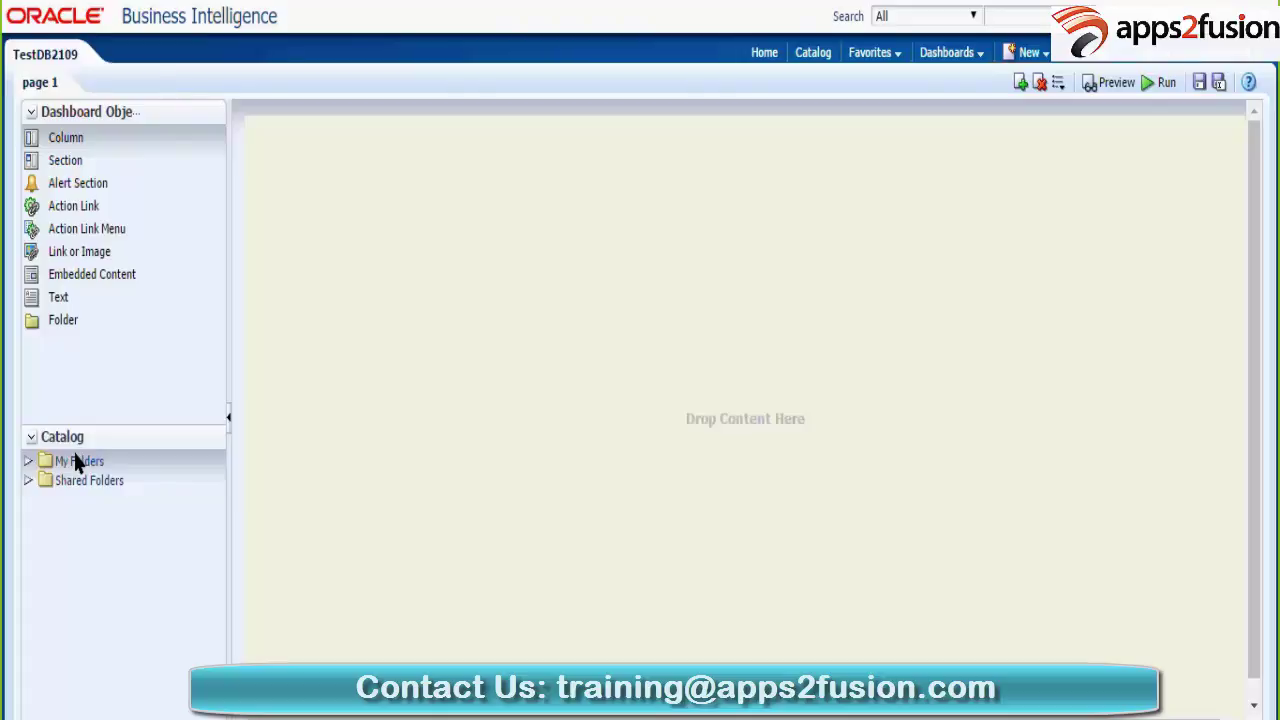
Step: Add a column with a section to page 1 and place the Test_Req_Status_1509 analysis in that section
click(78, 462)
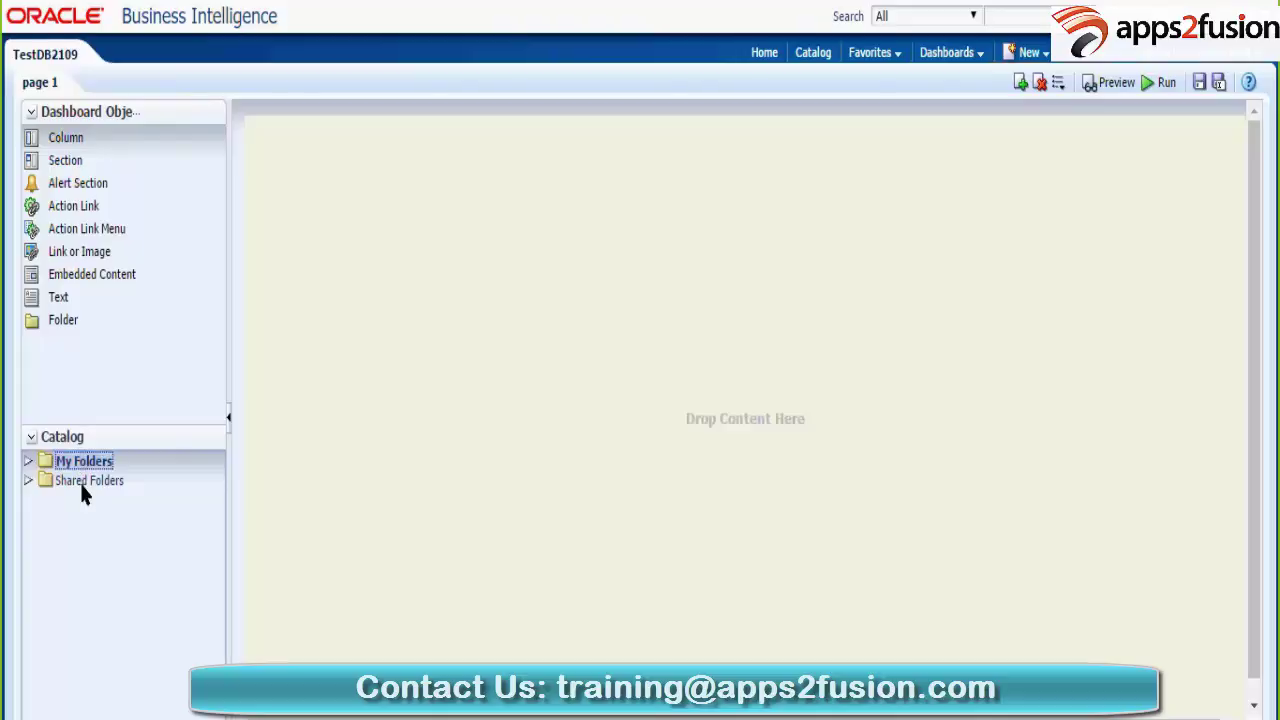
click(88, 481)
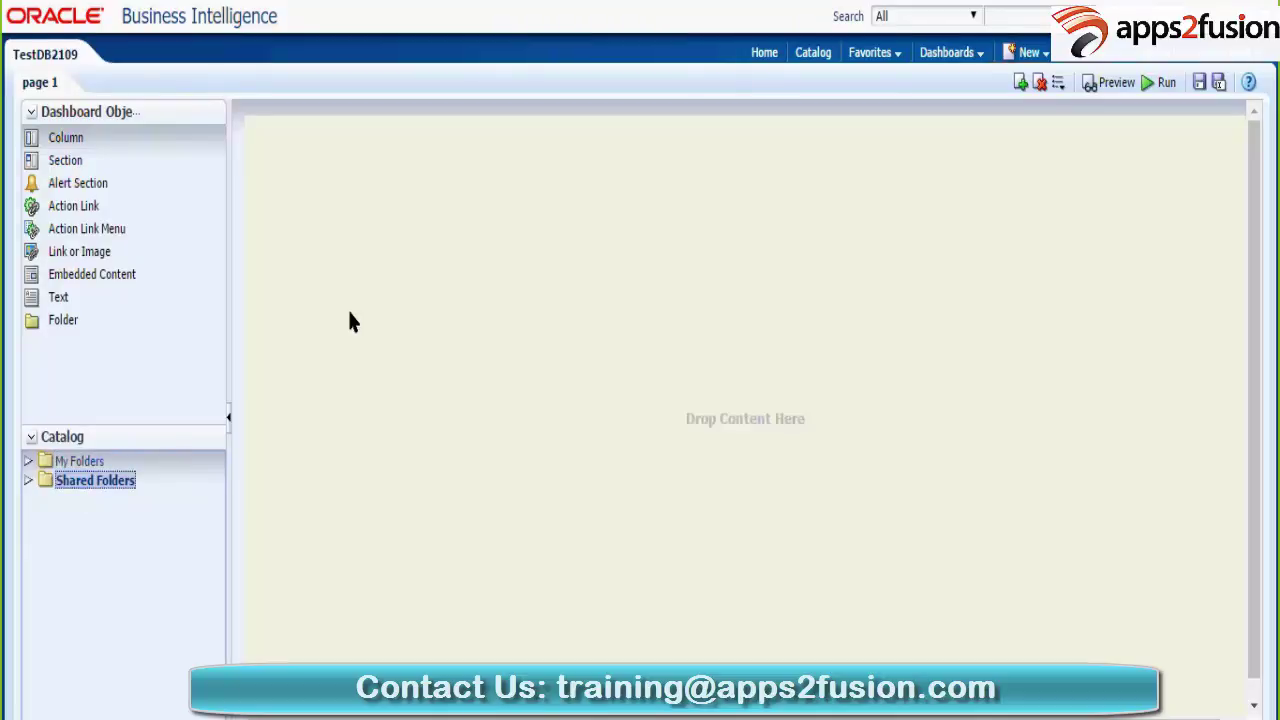
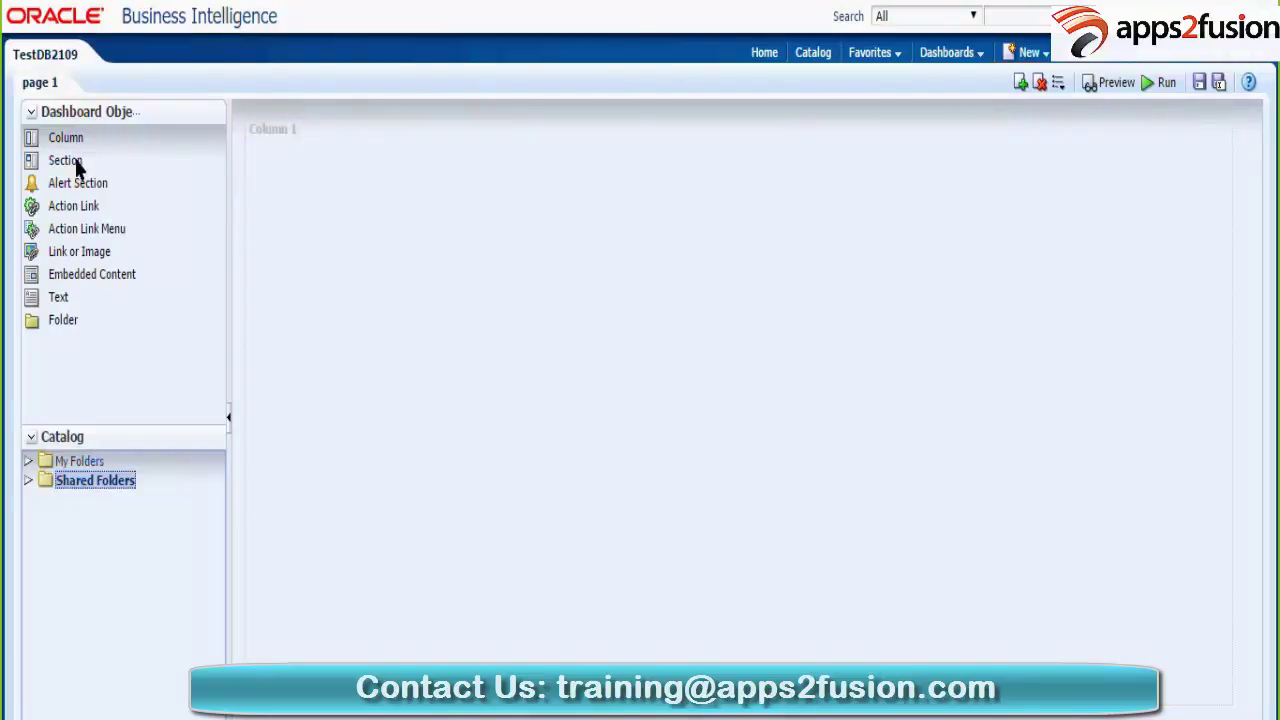
drag(78, 168, 401, 217)
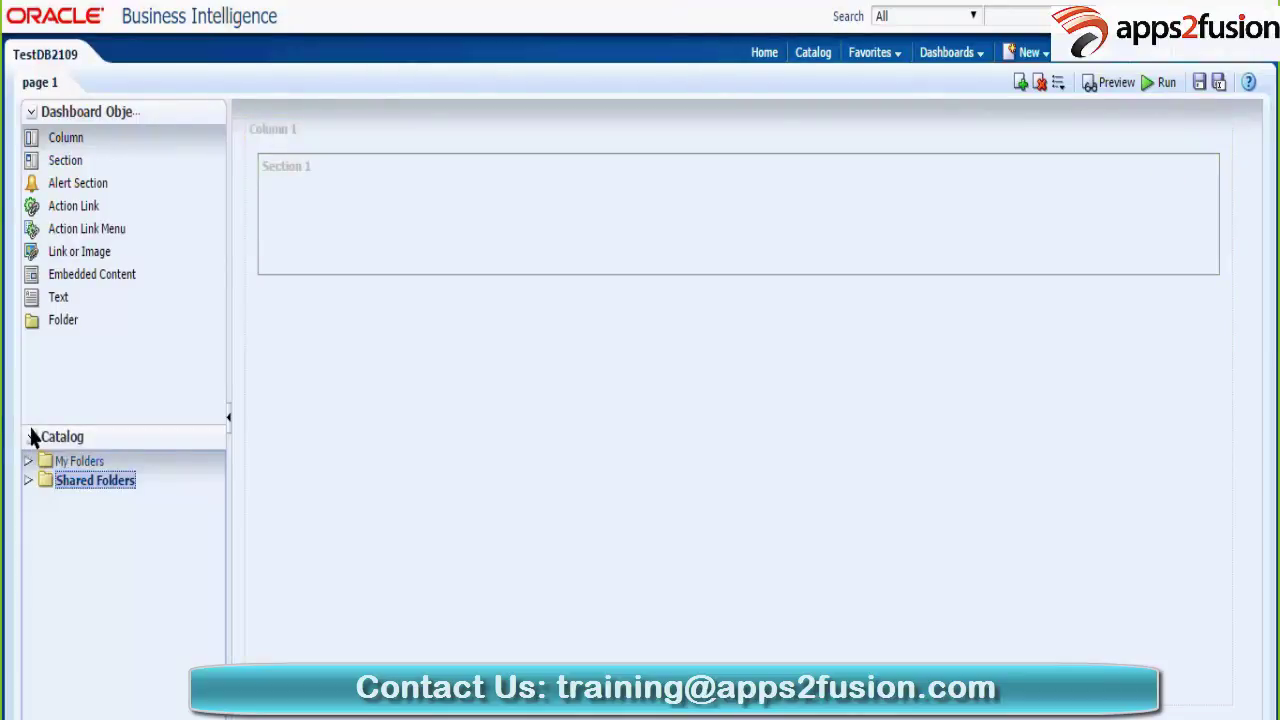
click(29, 461)
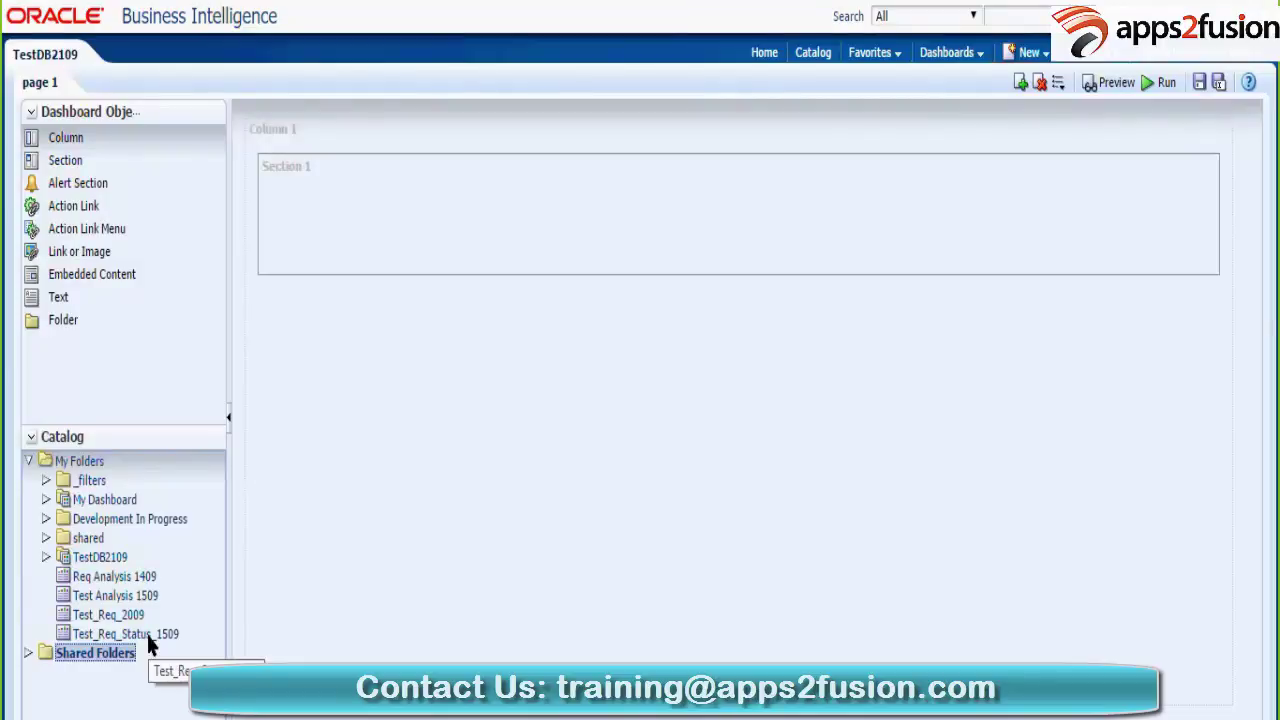
drag(146, 634, 622, 194)
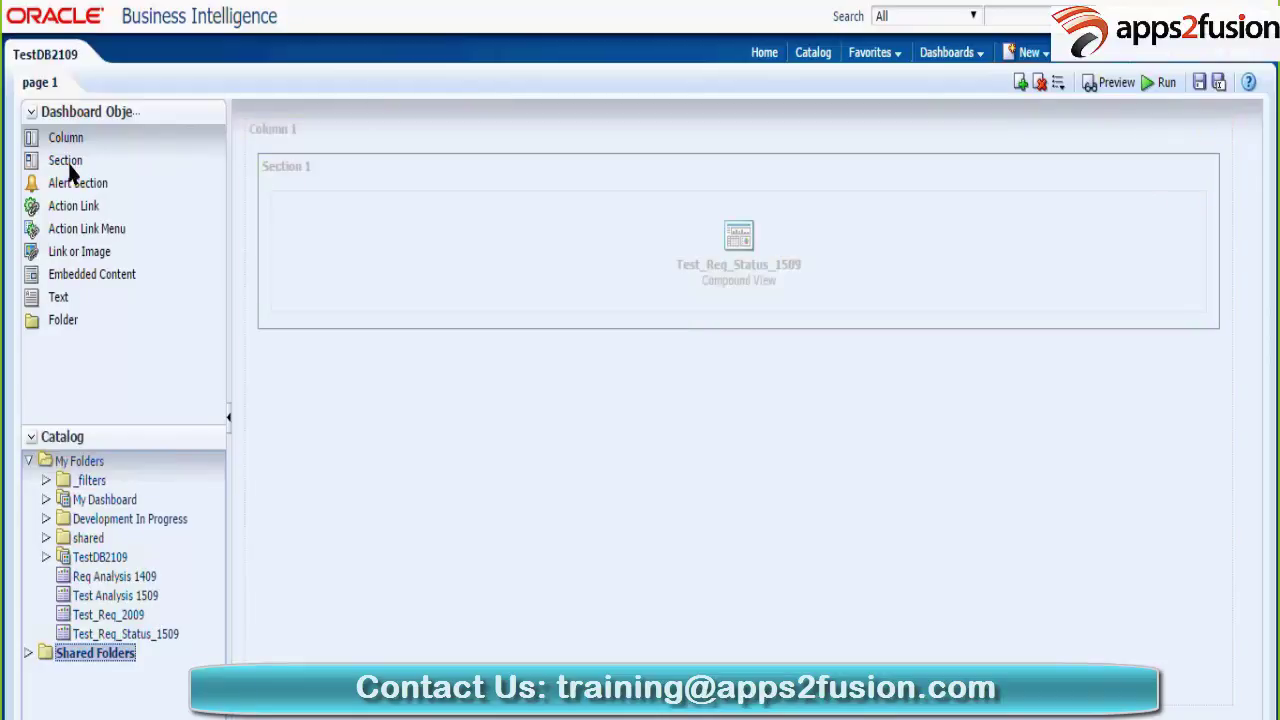
Step: Add a second section below the first and place Req Analysis 1409 and Test Analysis 1509 side by side in it
drag(70, 170, 405, 507)
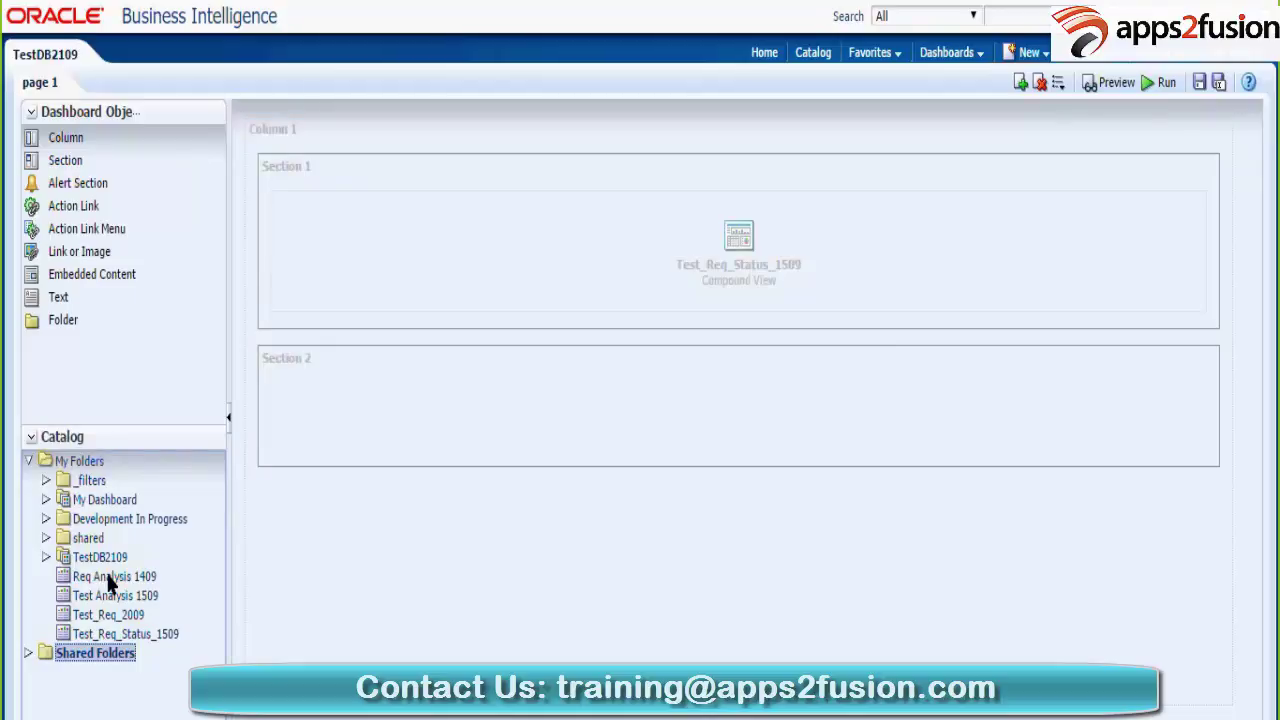
drag(110, 585, 358, 432)
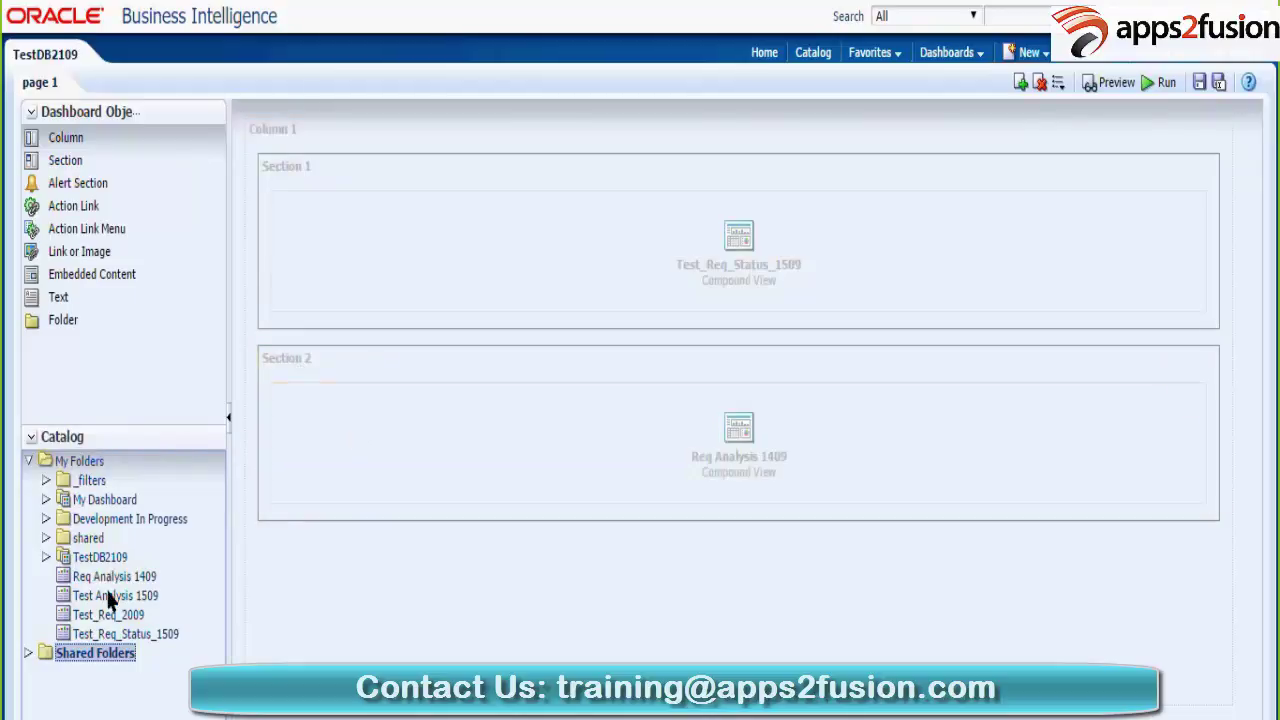
drag(110, 598, 1041, 438)
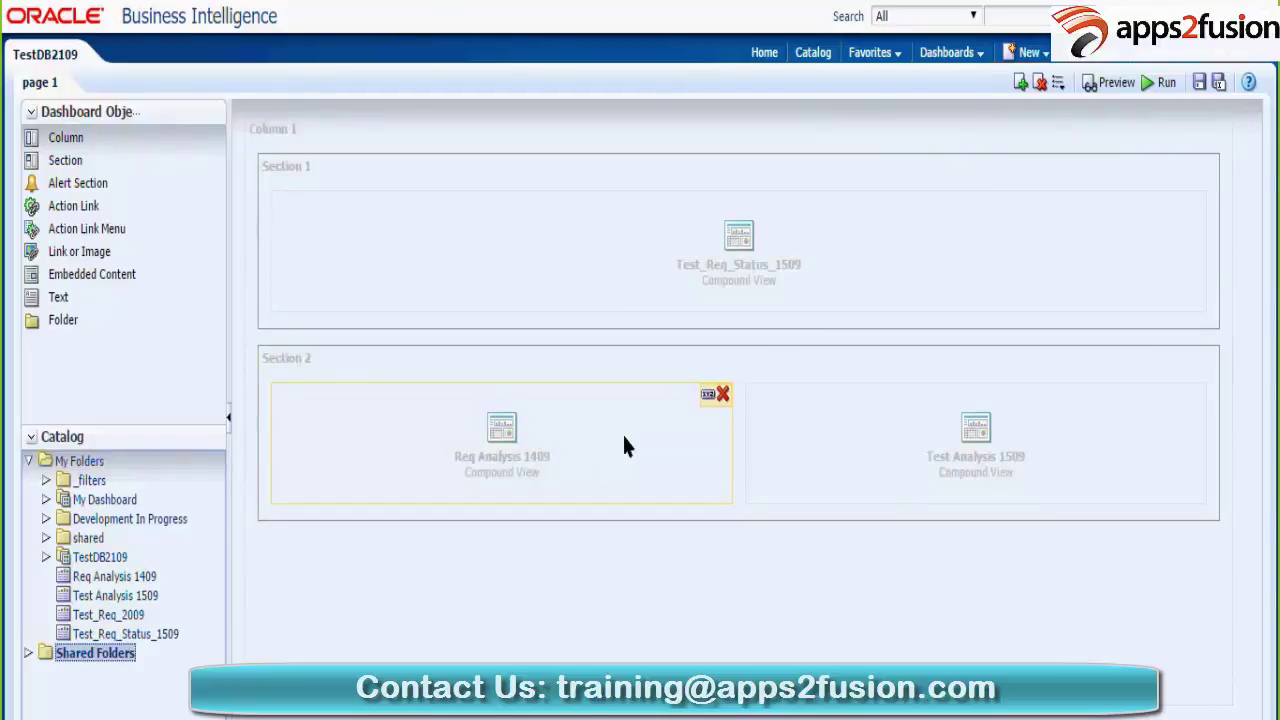
Step: Preview the dashboard, read through the rendered analyses, and close the preview
click(1110, 83)
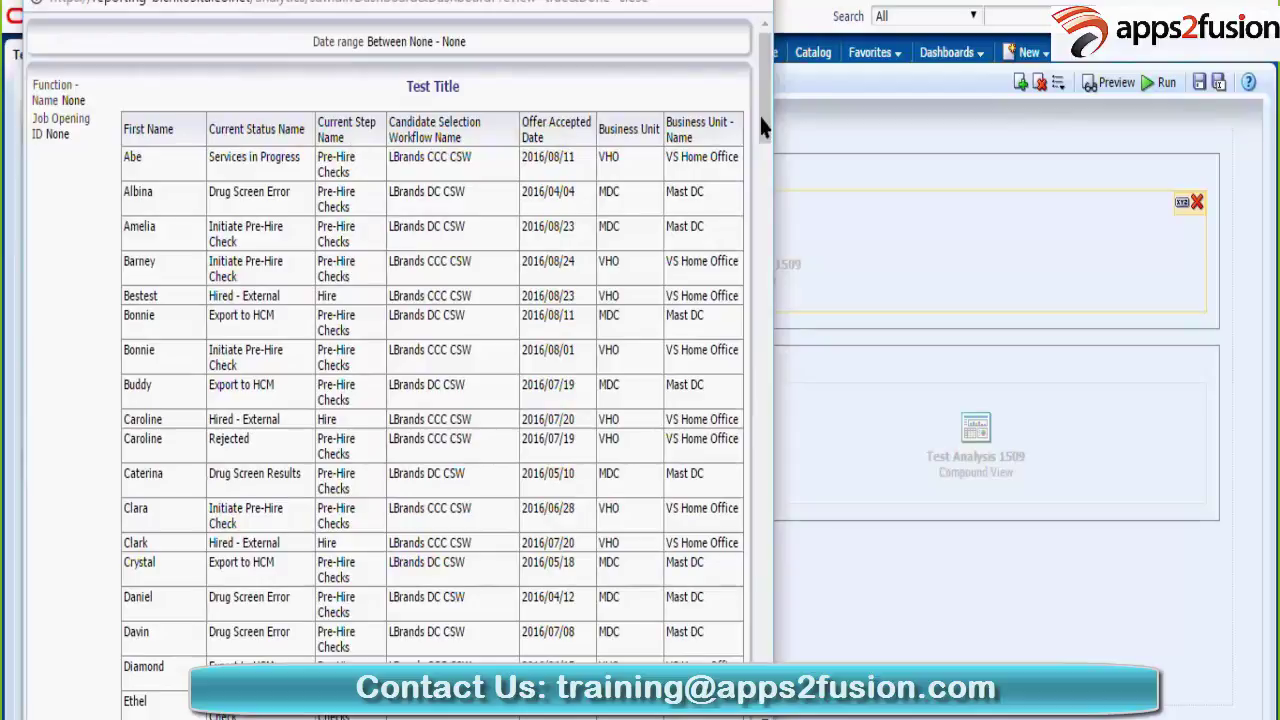
drag(760, 125, 765, 145)
scroll(765, 145, down, 1)
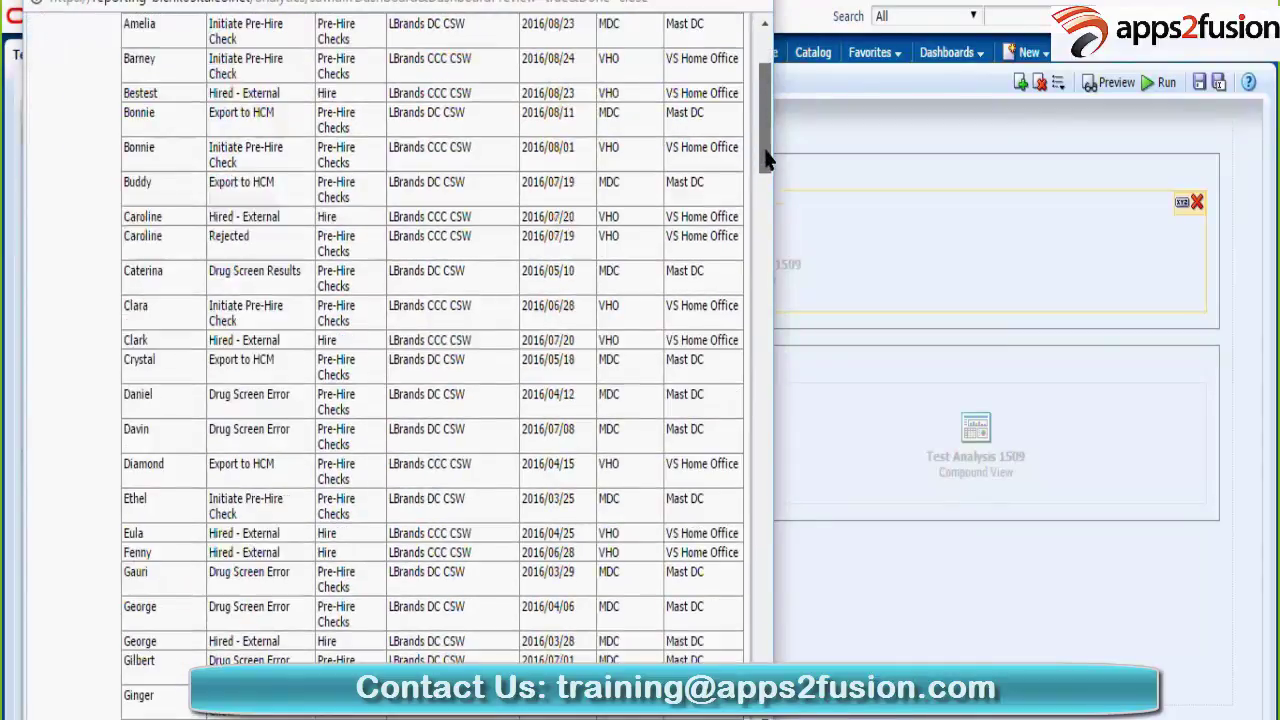
scroll(765, 150, down, 10)
scroll(765, 150, down, 10)
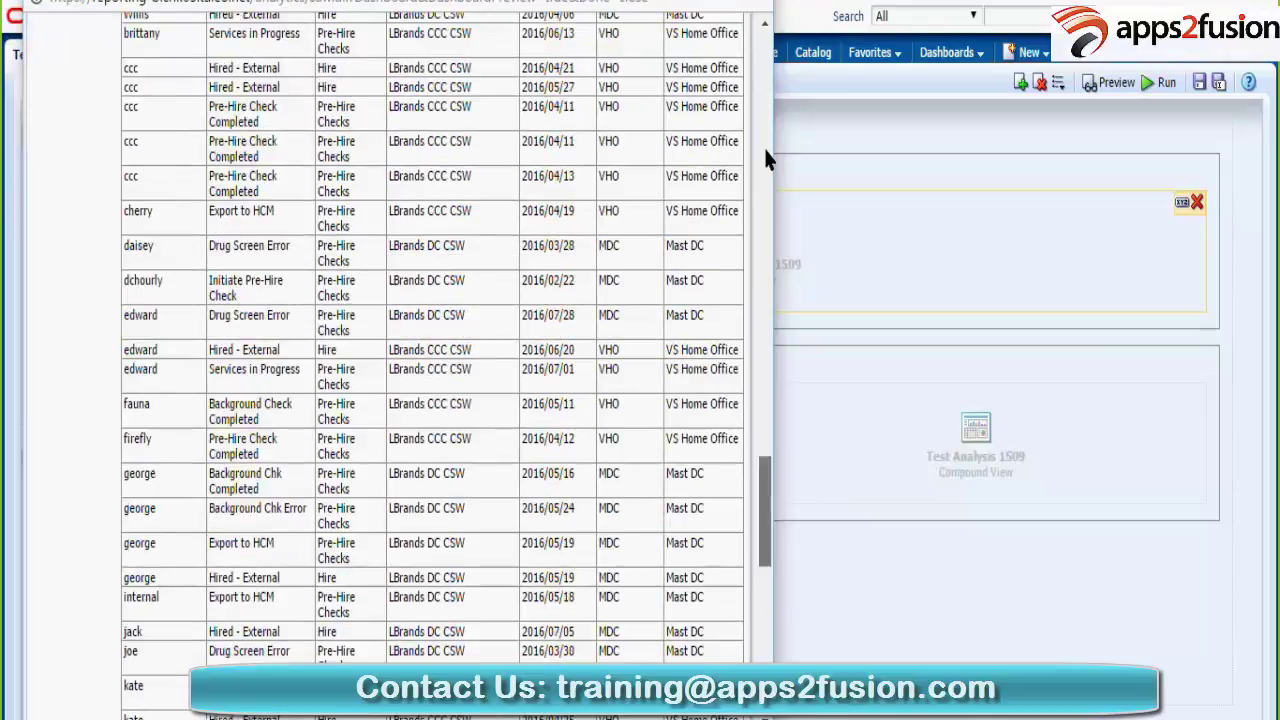
scroll(765, 150, down, 5)
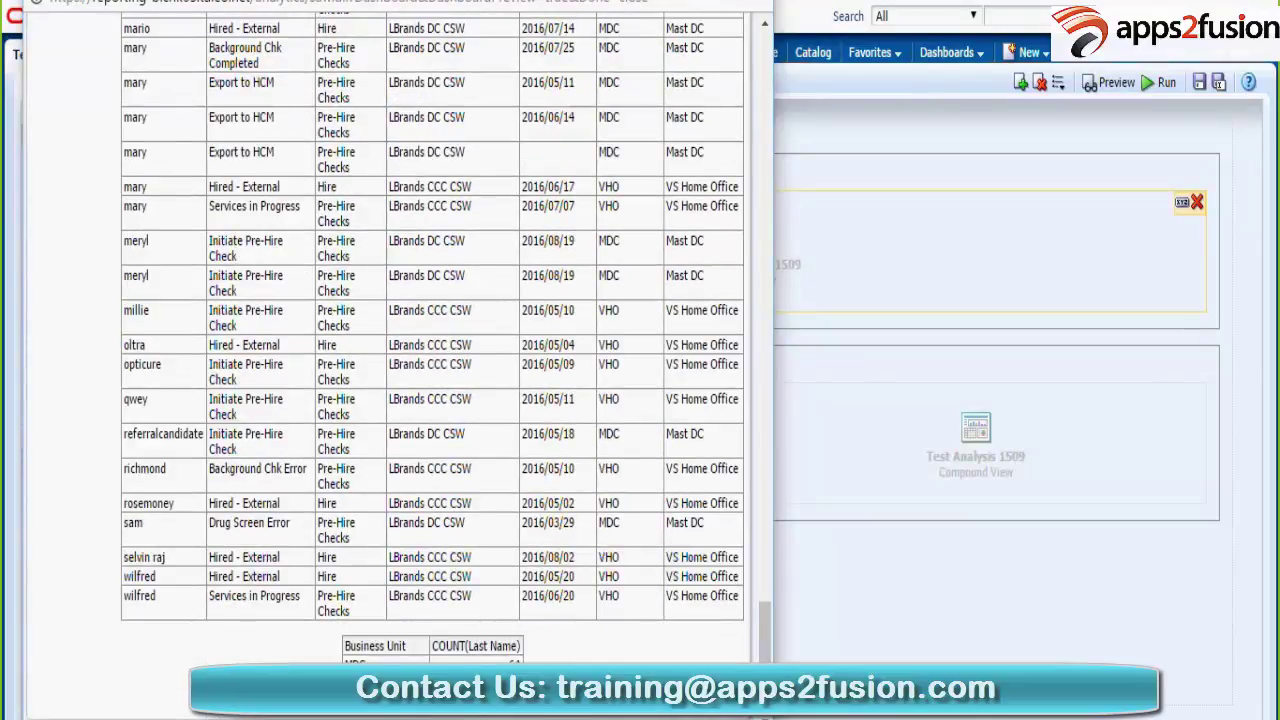
drag(390, 2, 394, 100)
click(757, 81)
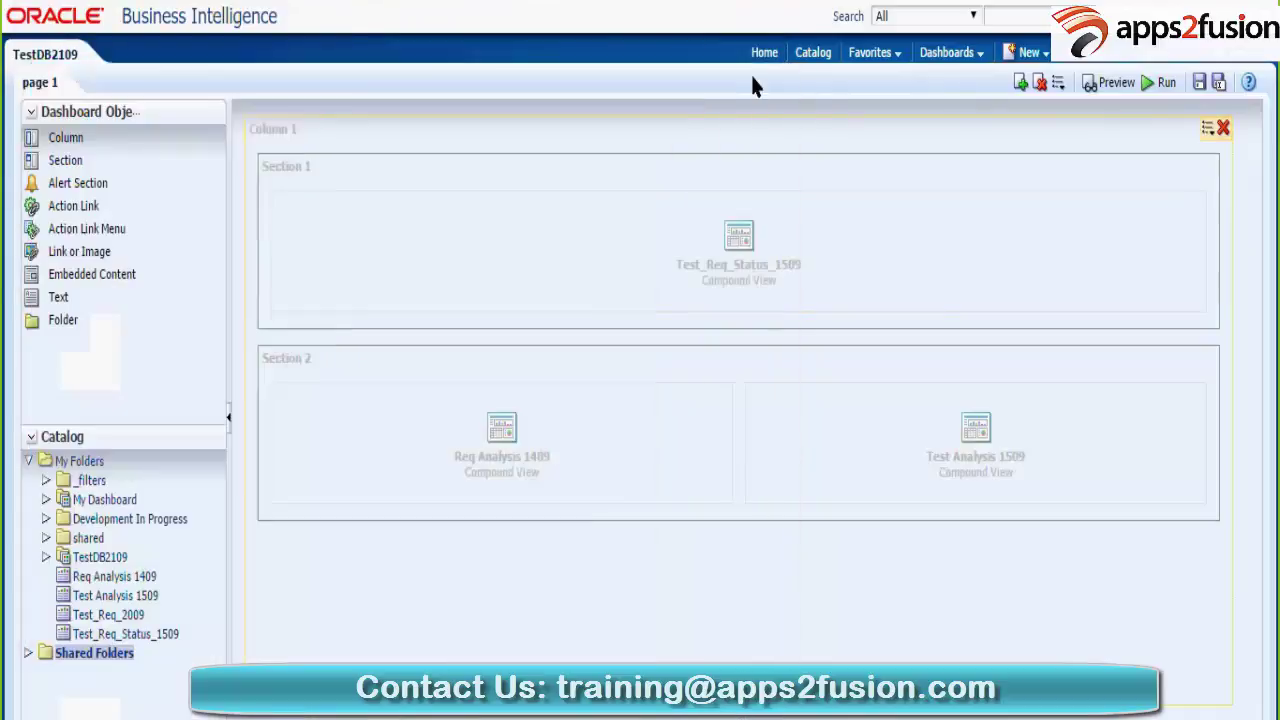
Step: Try to save the dashboard as TestDB2109 in My Folders, overwriting the existing dashboard
click(1219, 86)
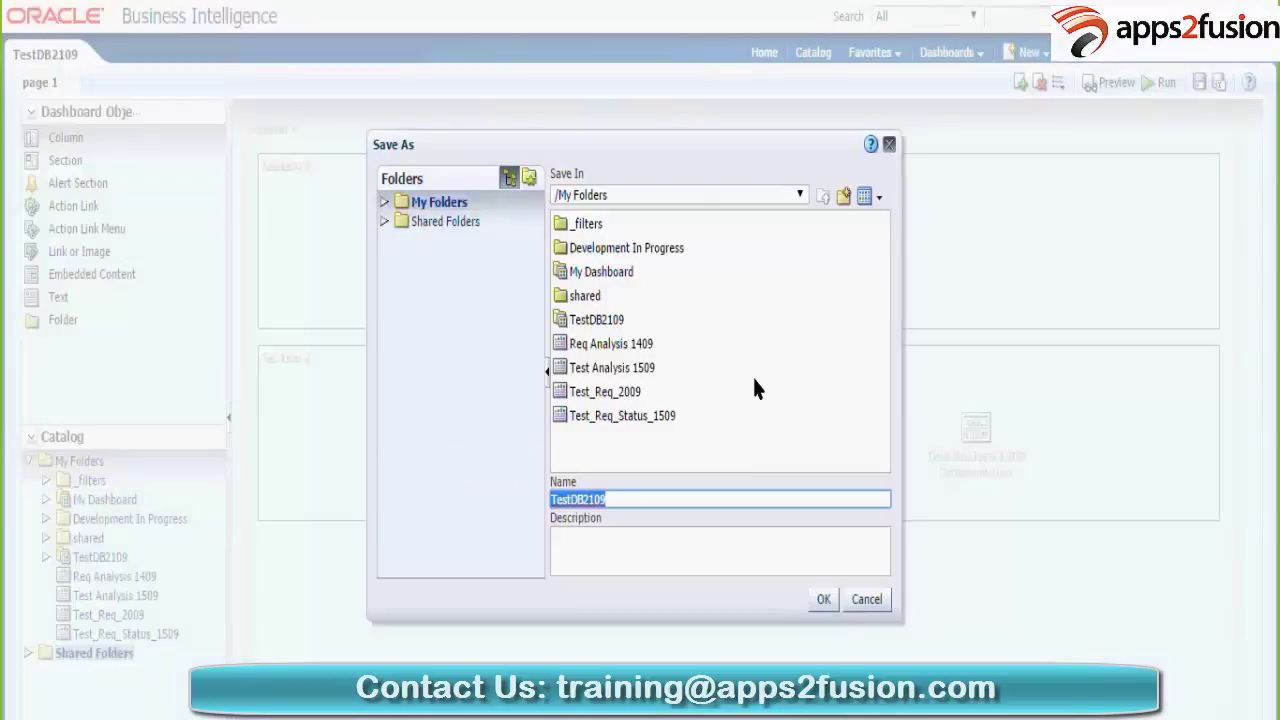
click(597, 324)
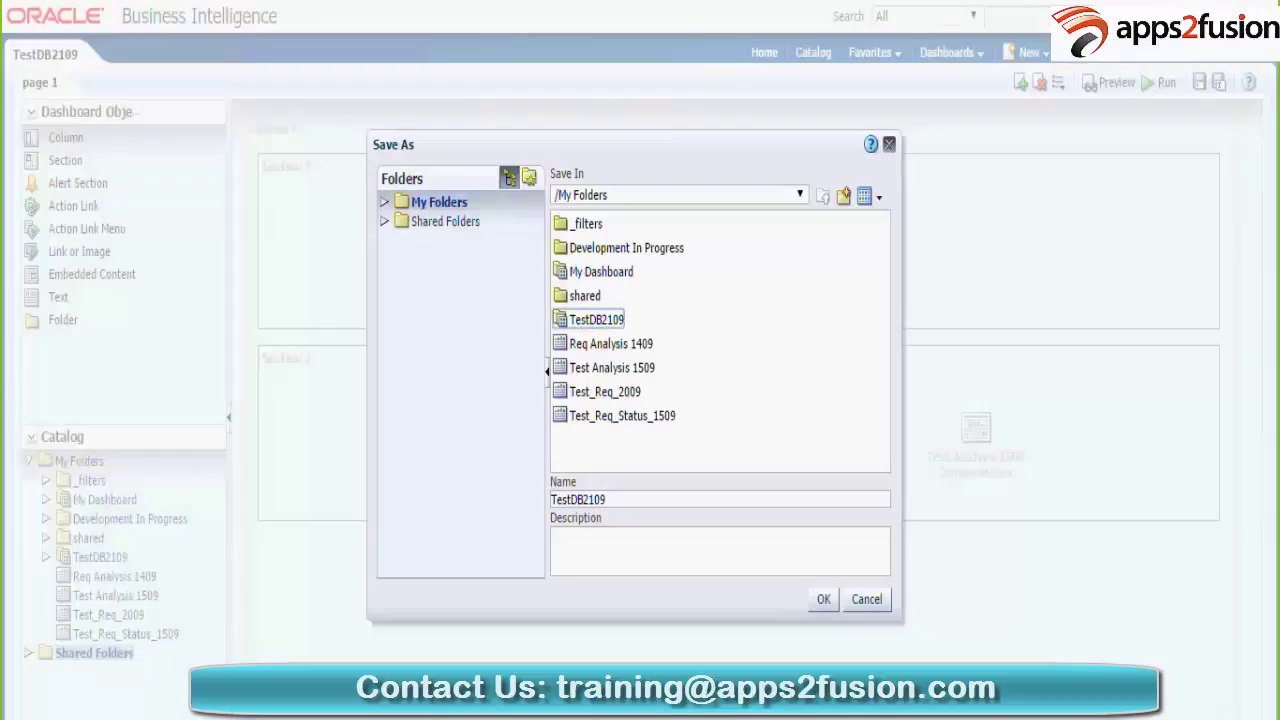
click(822, 600)
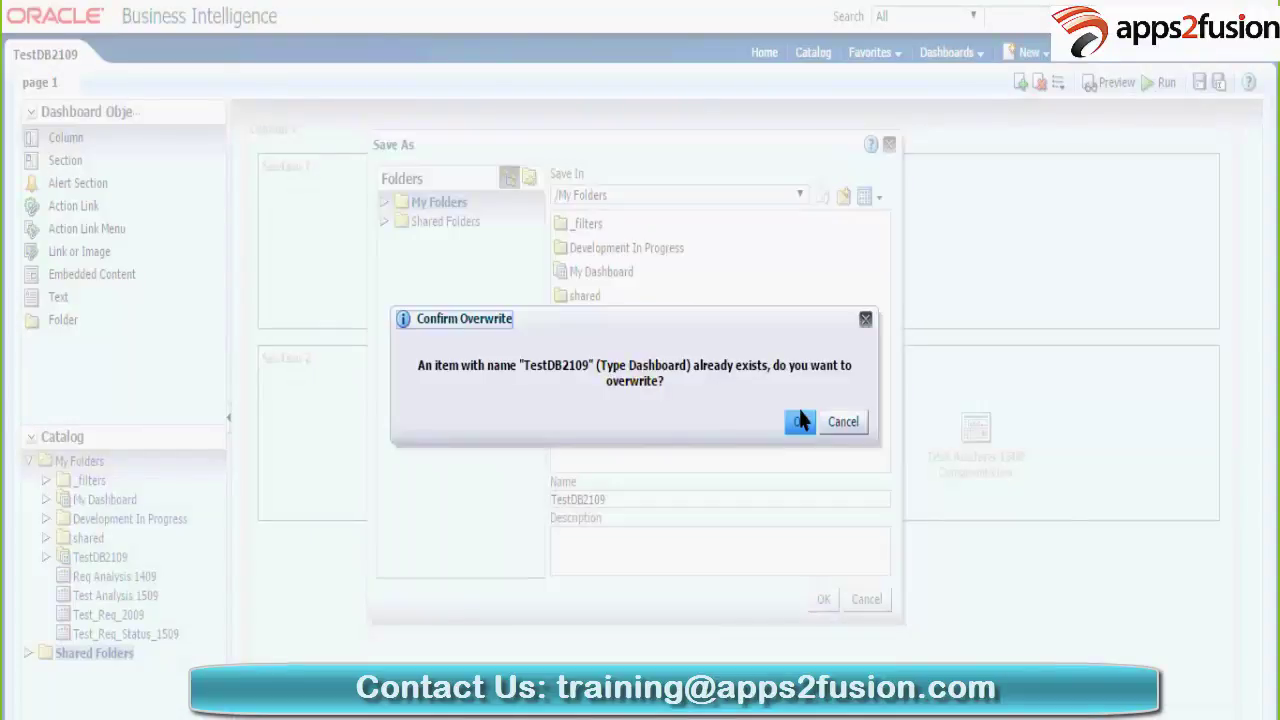
click(800, 420)
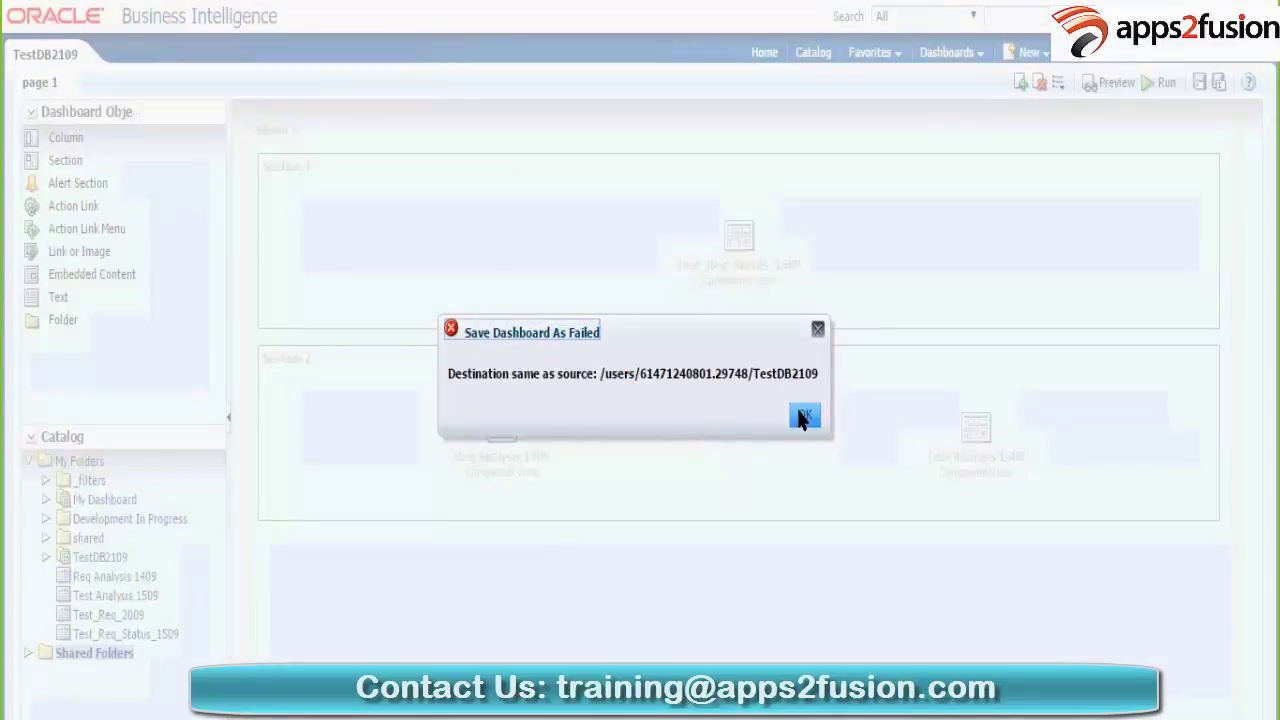
click(803, 417)
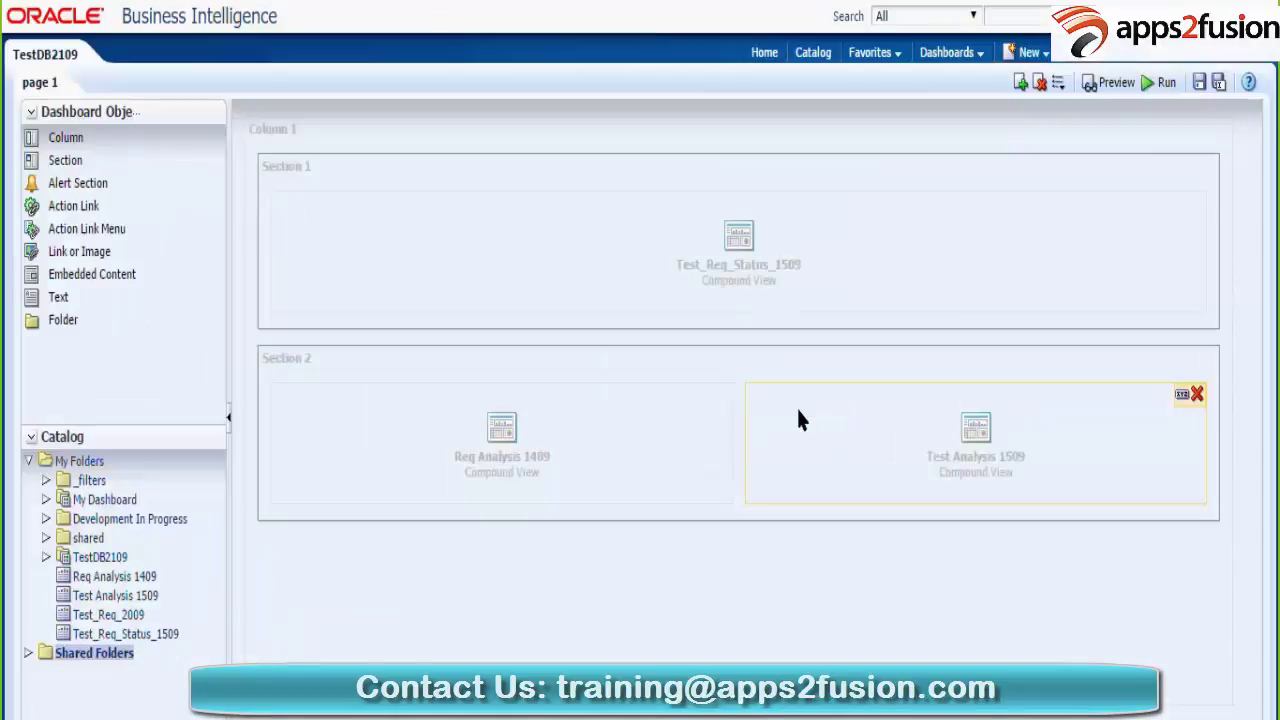
Step: Save the dashboard directly under its current name and run it
click(1199, 84)
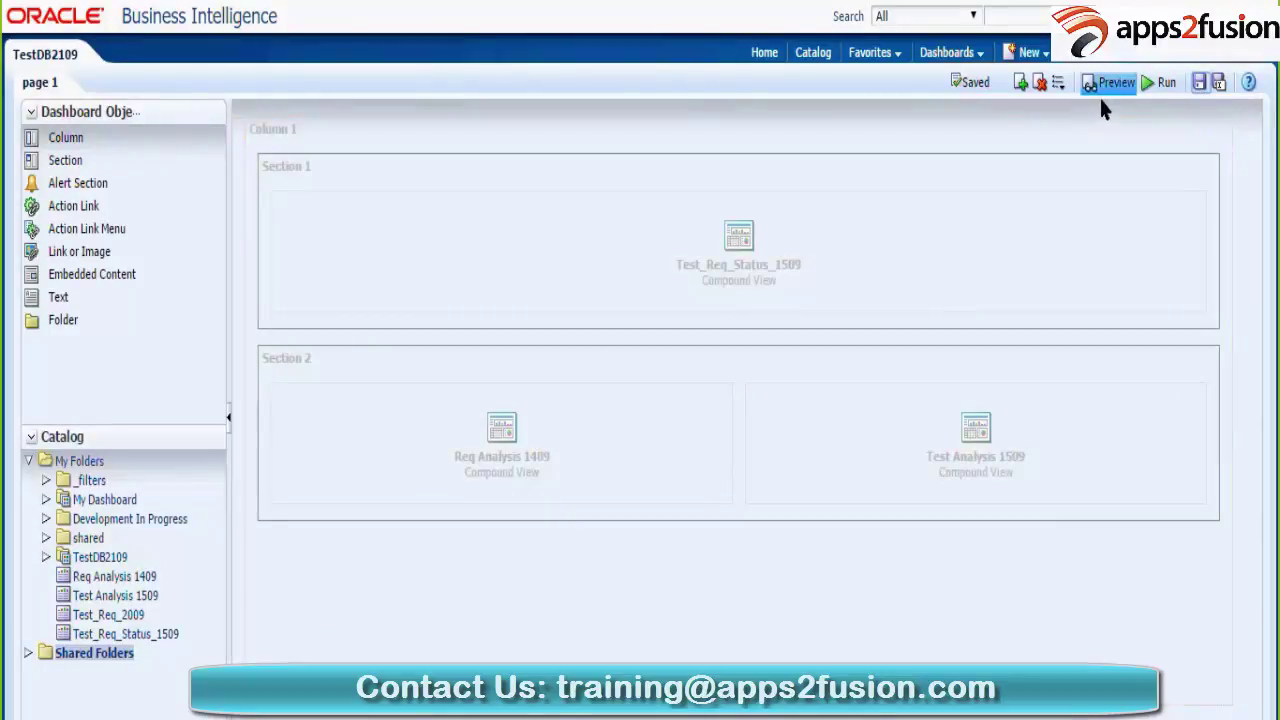
click(1163, 84)
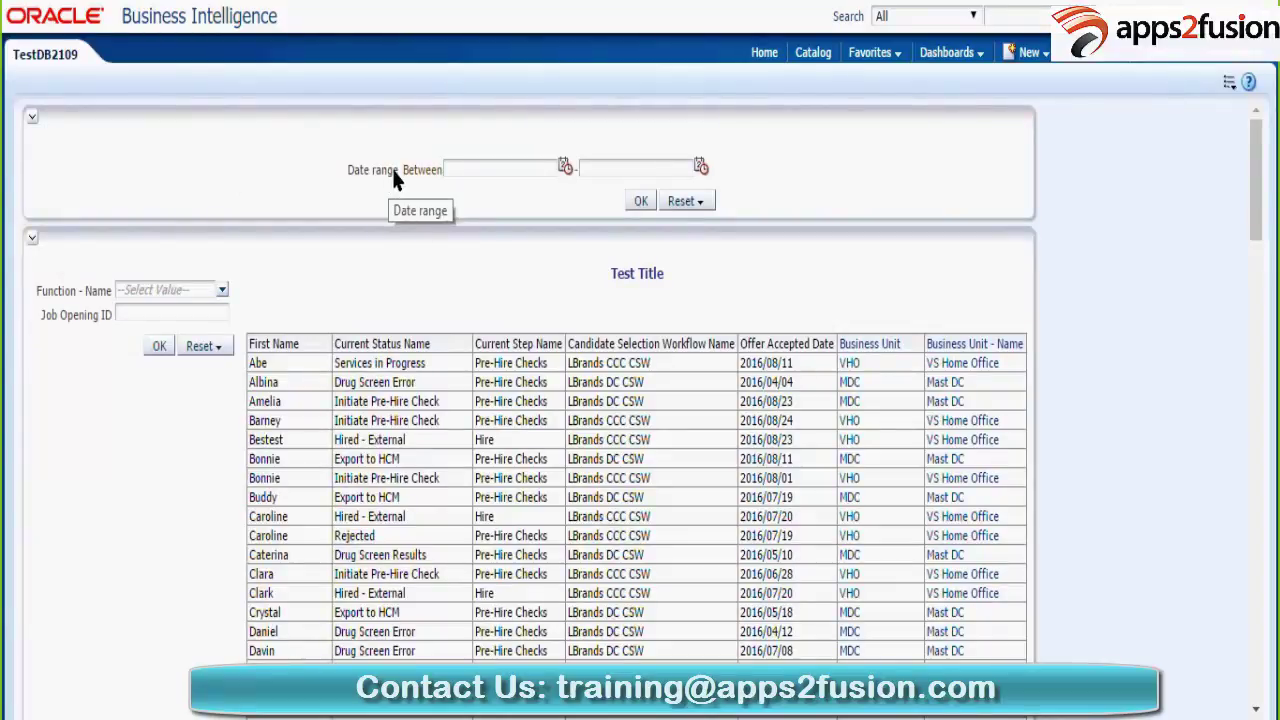
Step: Filter the first section's analysis to the date range 09/01/2016 to 09/21/2016 at 12:00:00 AM, and return to the dashboard
click(565, 168)
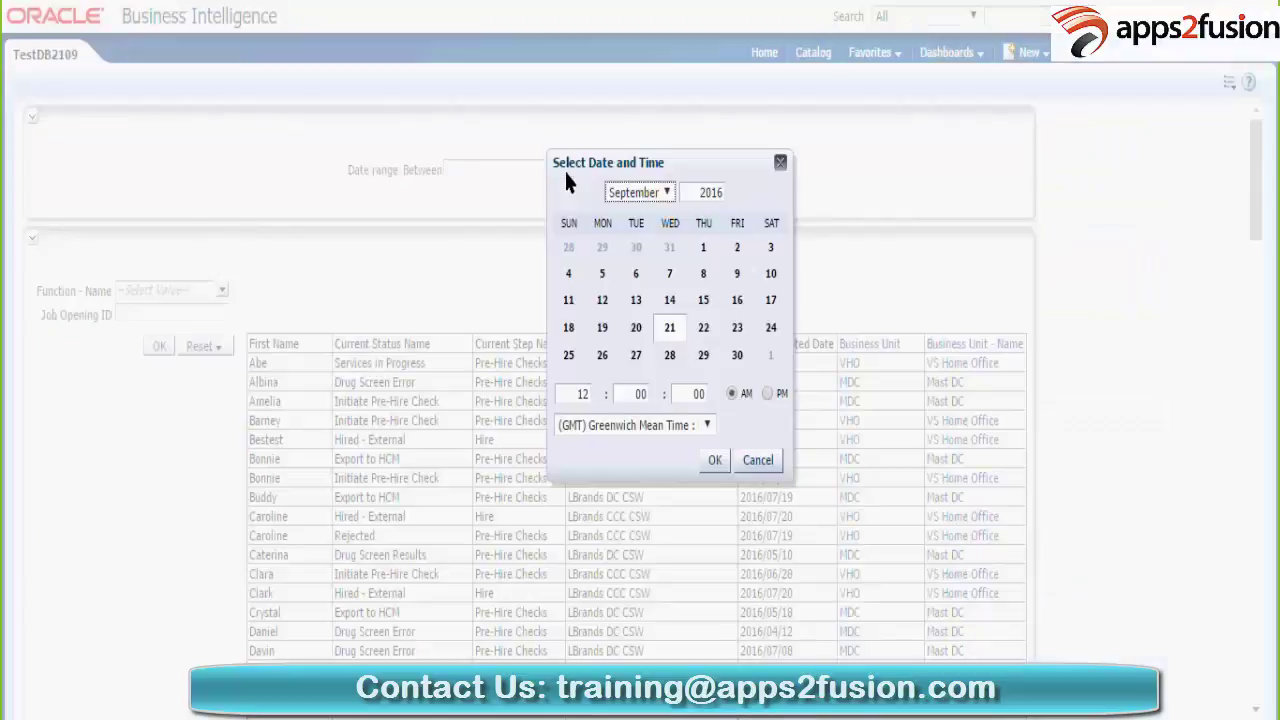
click(703, 250)
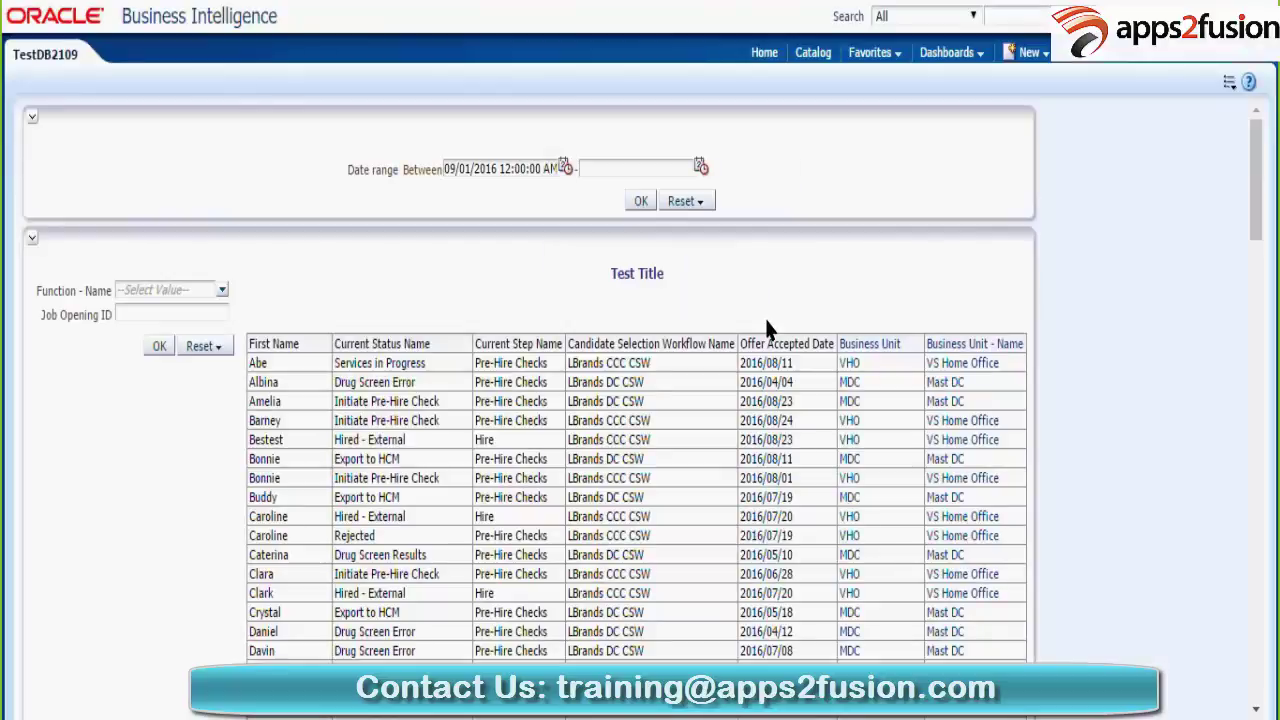
click(700, 166)
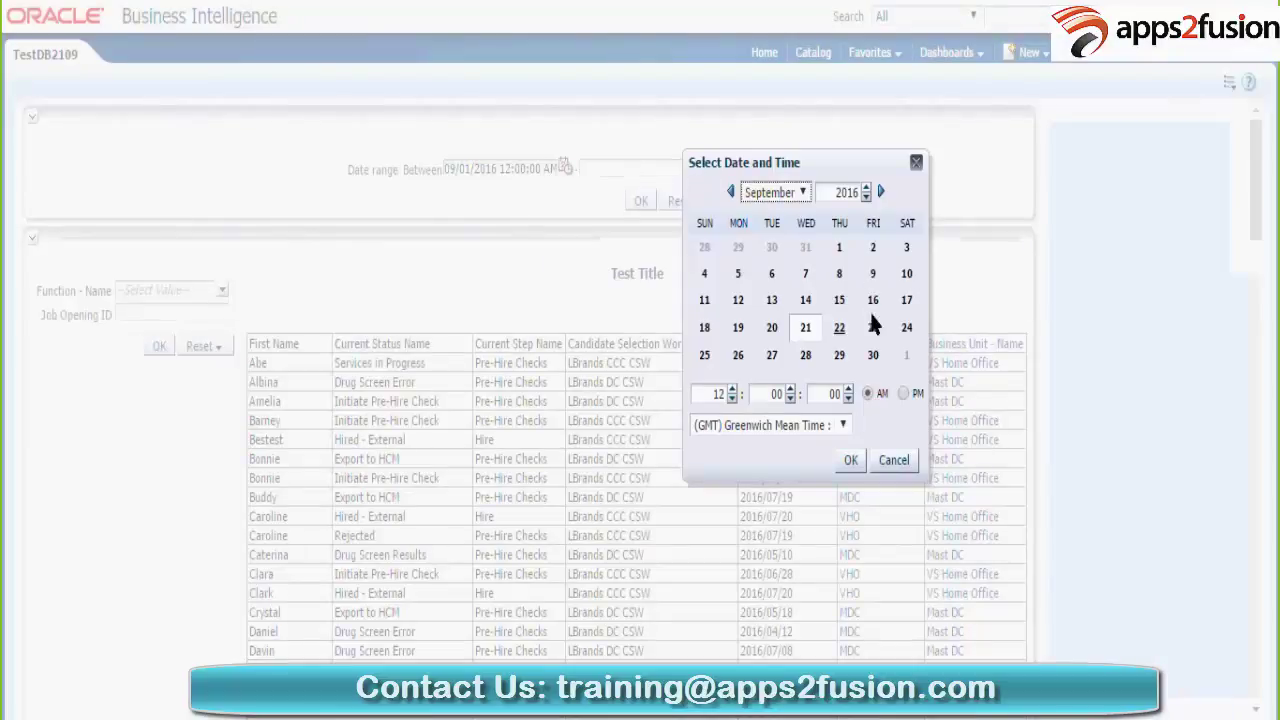
click(805, 328)
click(848, 466)
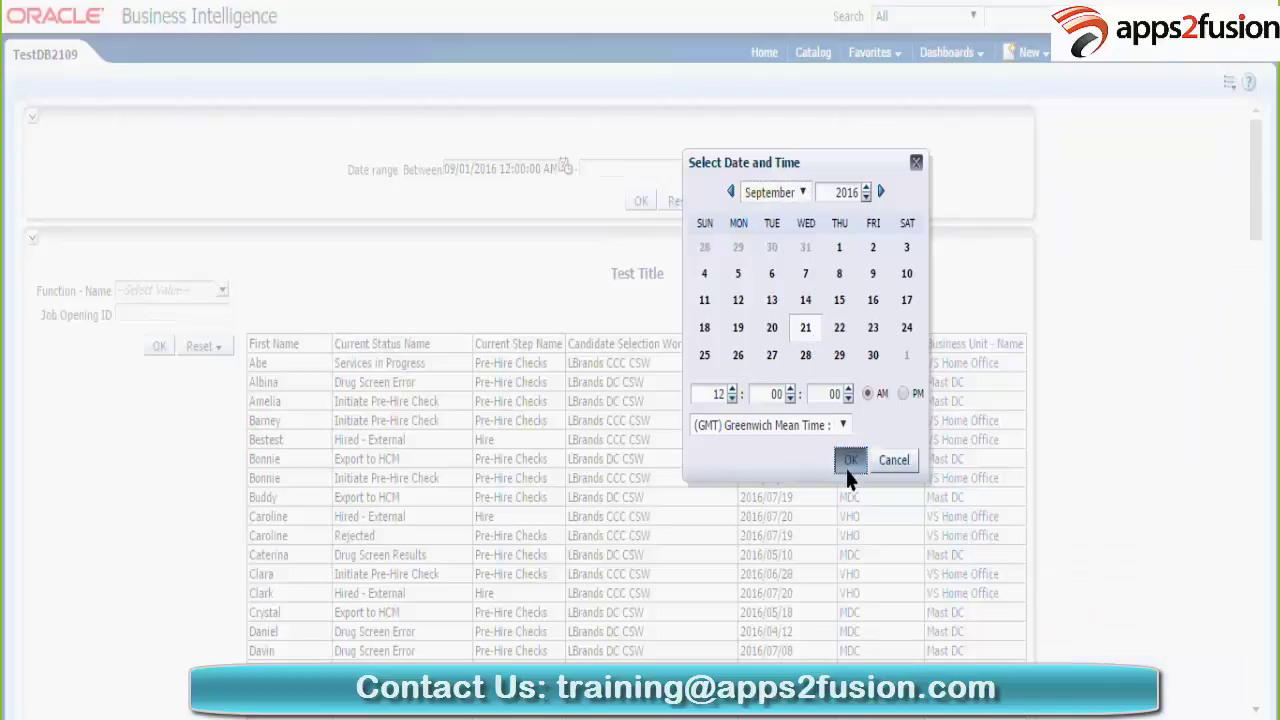
click(640, 203)
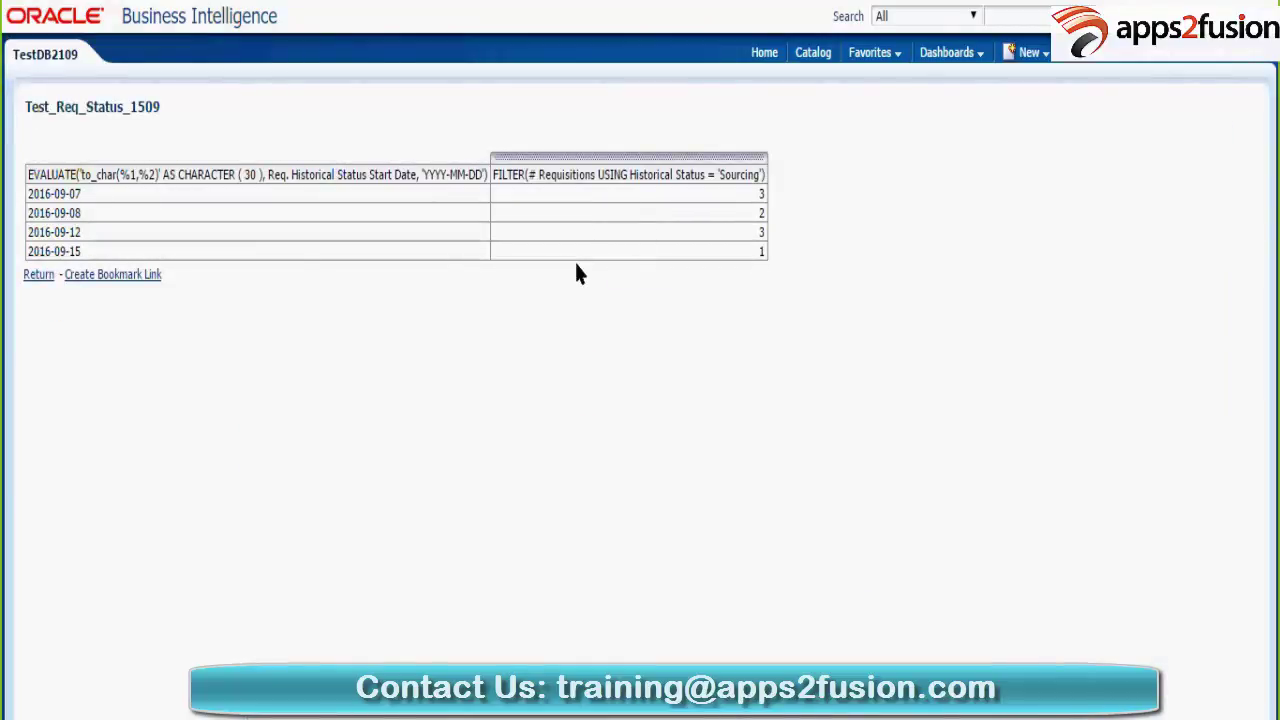
click(36, 274)
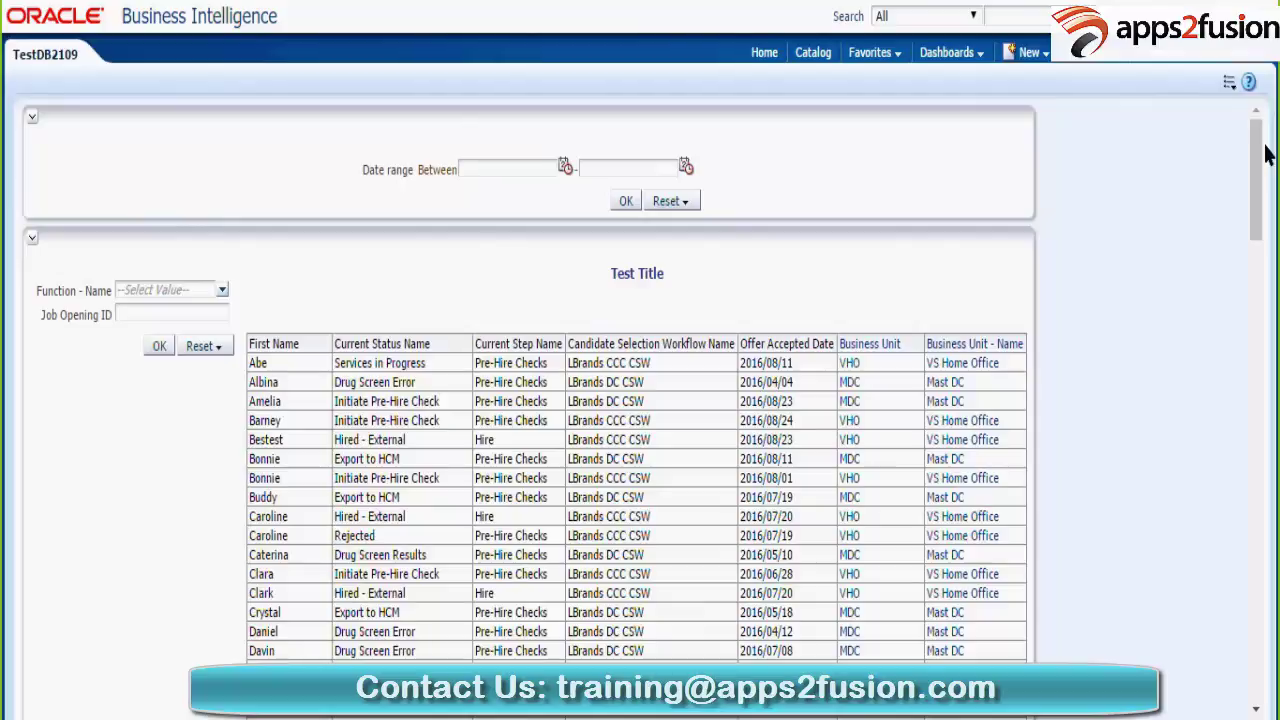
Step: Examine the second section's candidate table down to its last rows and the Business Unit count table beneath it
scroll(1260, 502, down, 1)
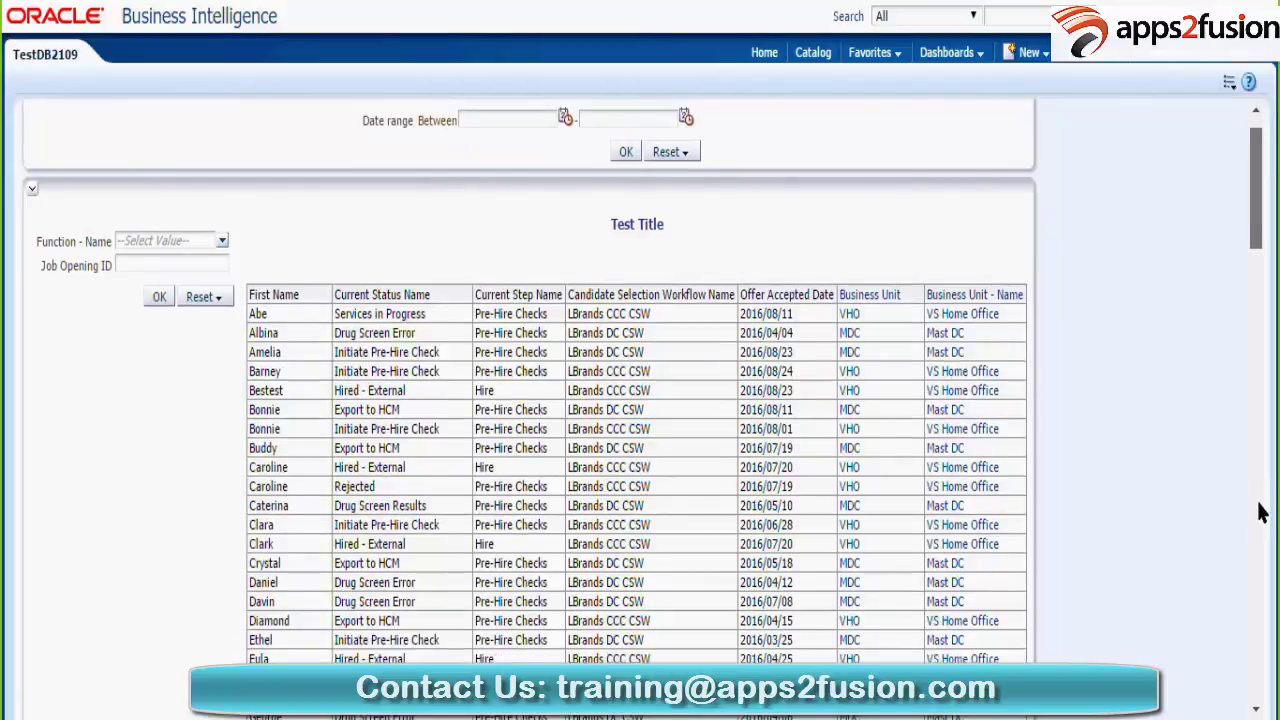
drag(1260, 512, 1260, 614)
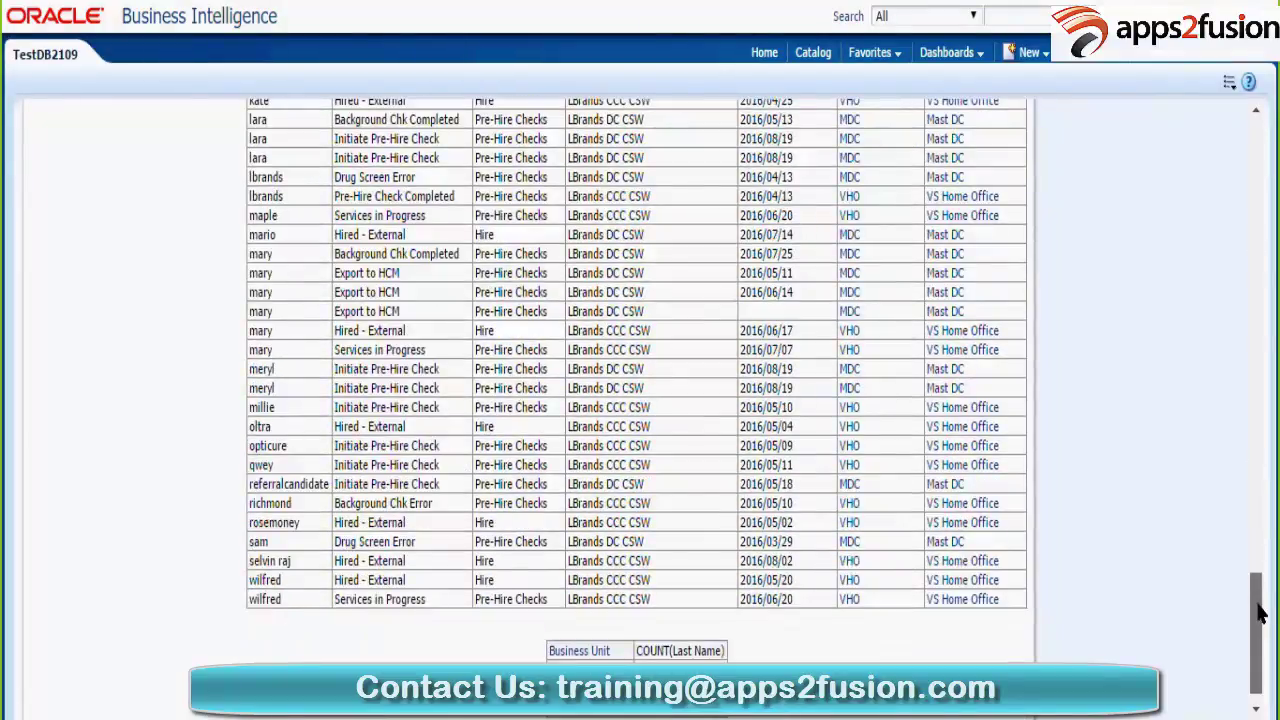
scroll(1260, 614, down, 1)
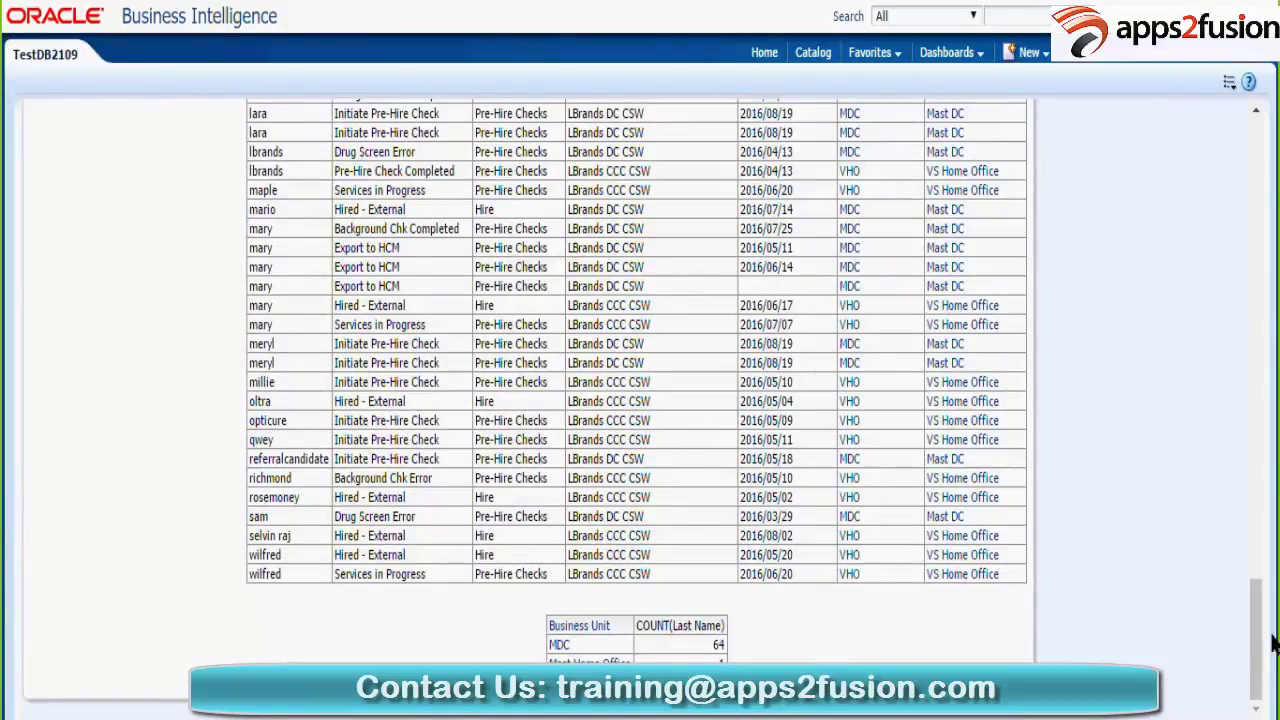
scroll(1248, 258, up, 1)
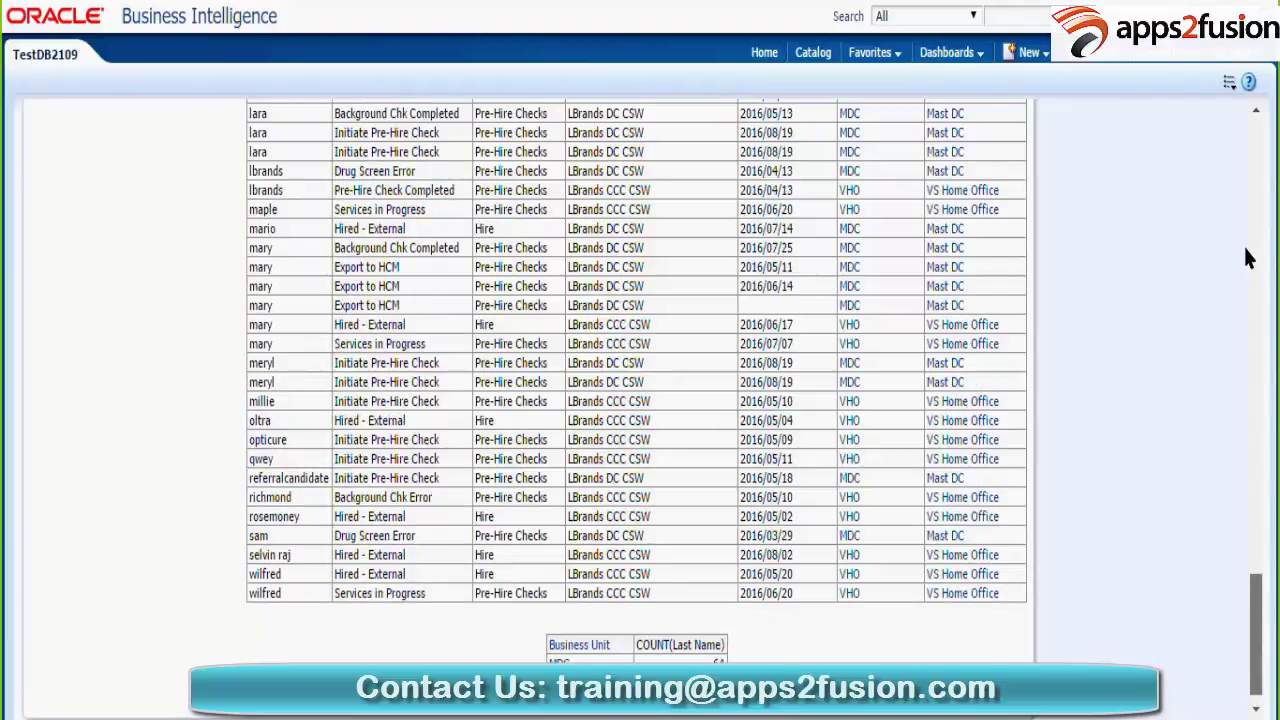
scroll(1248, 258, up, 15)
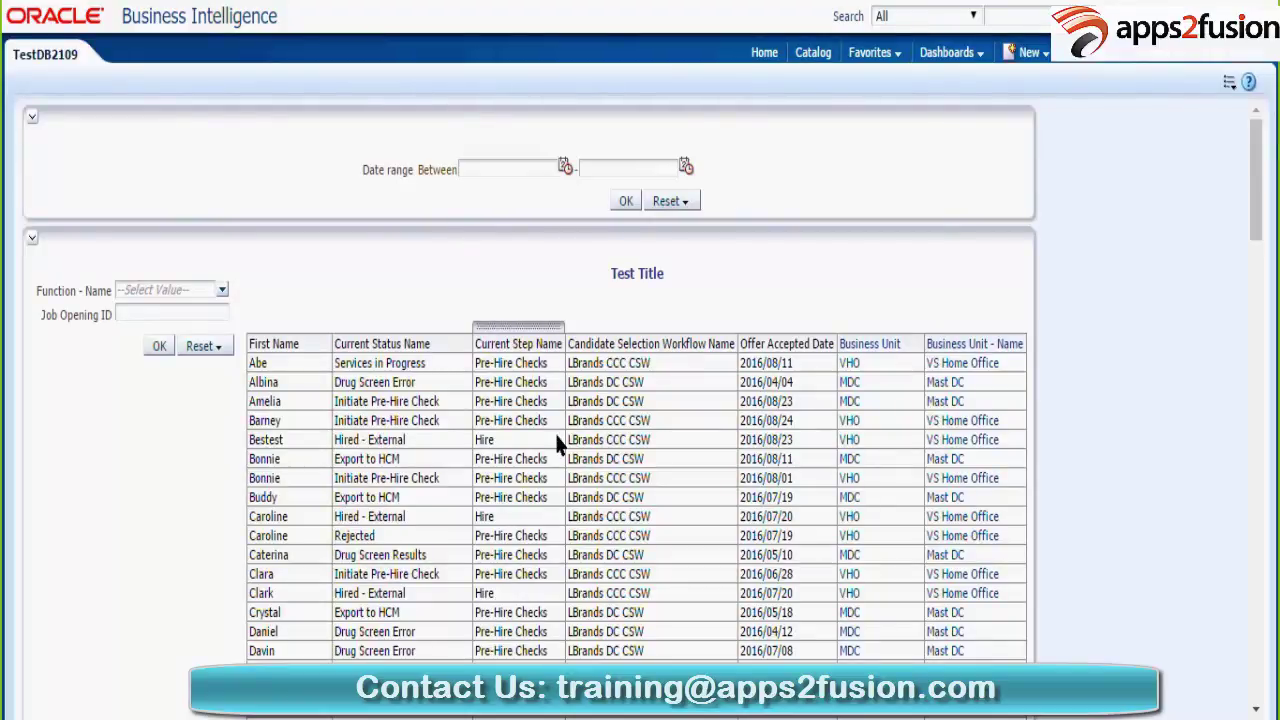
click(1257, 357)
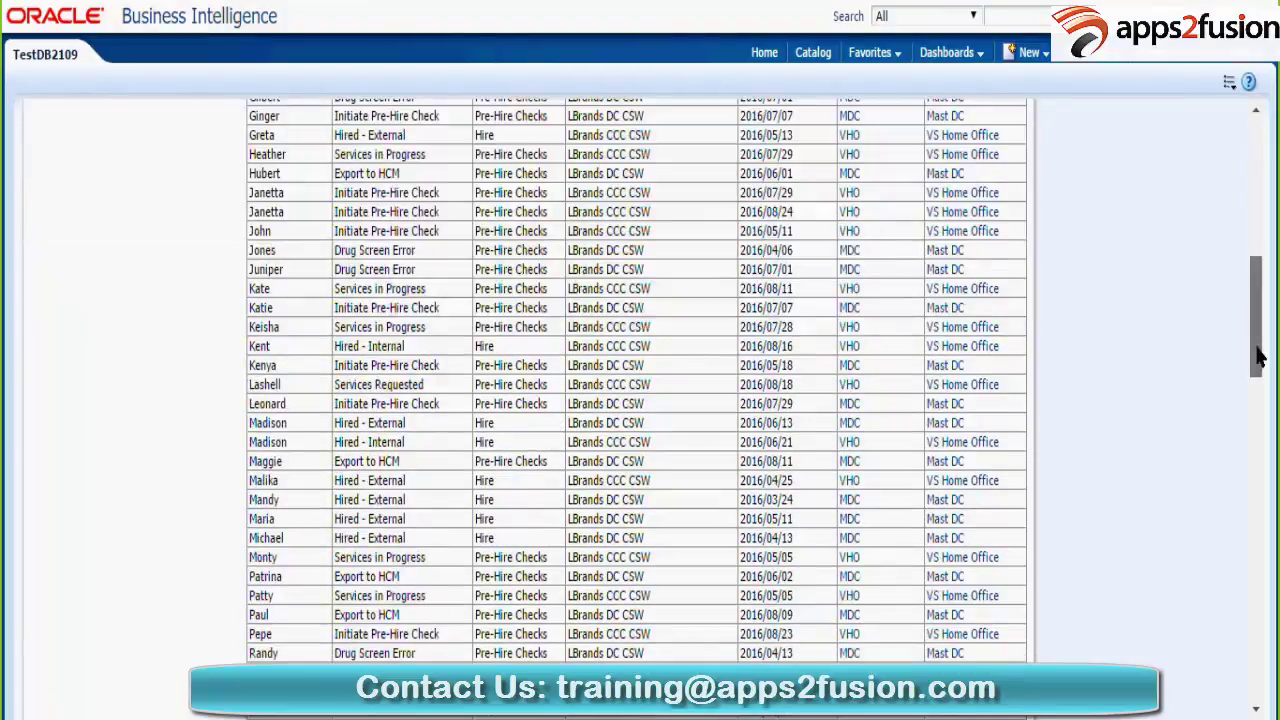
click(1262, 450)
click(1262, 450)
click(1264, 645)
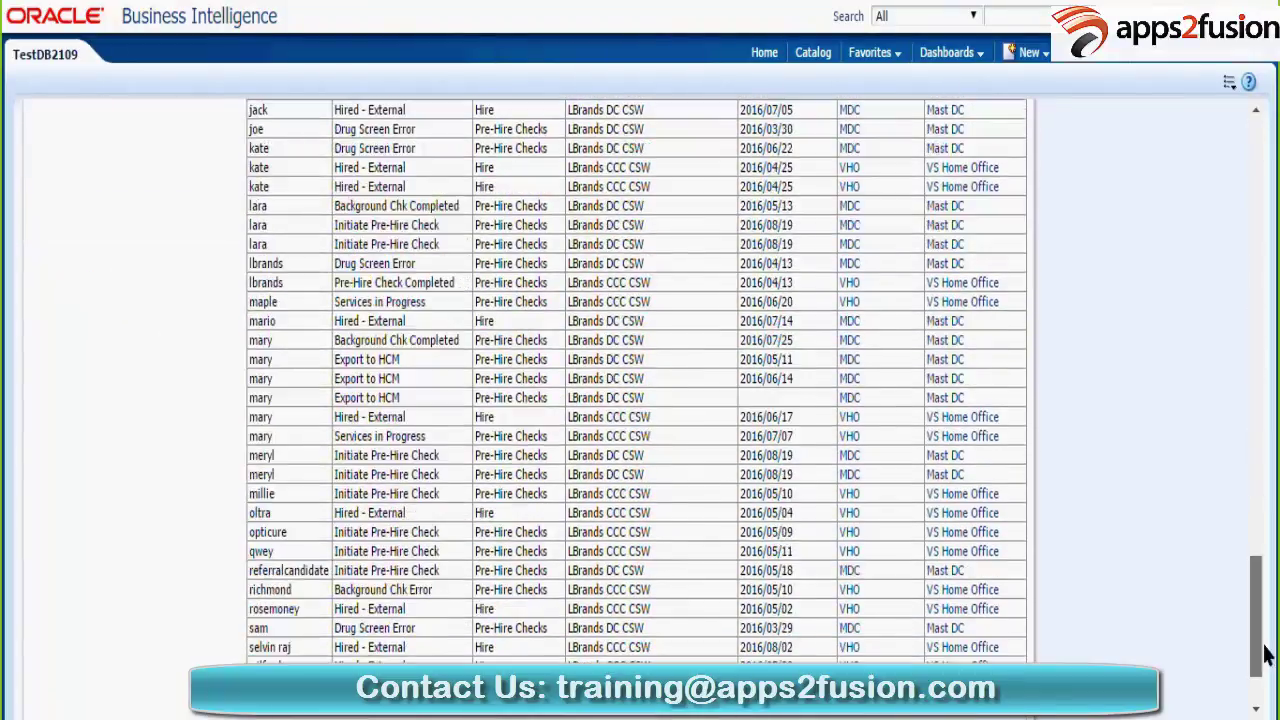
drag(1264, 652, 1262, 670)
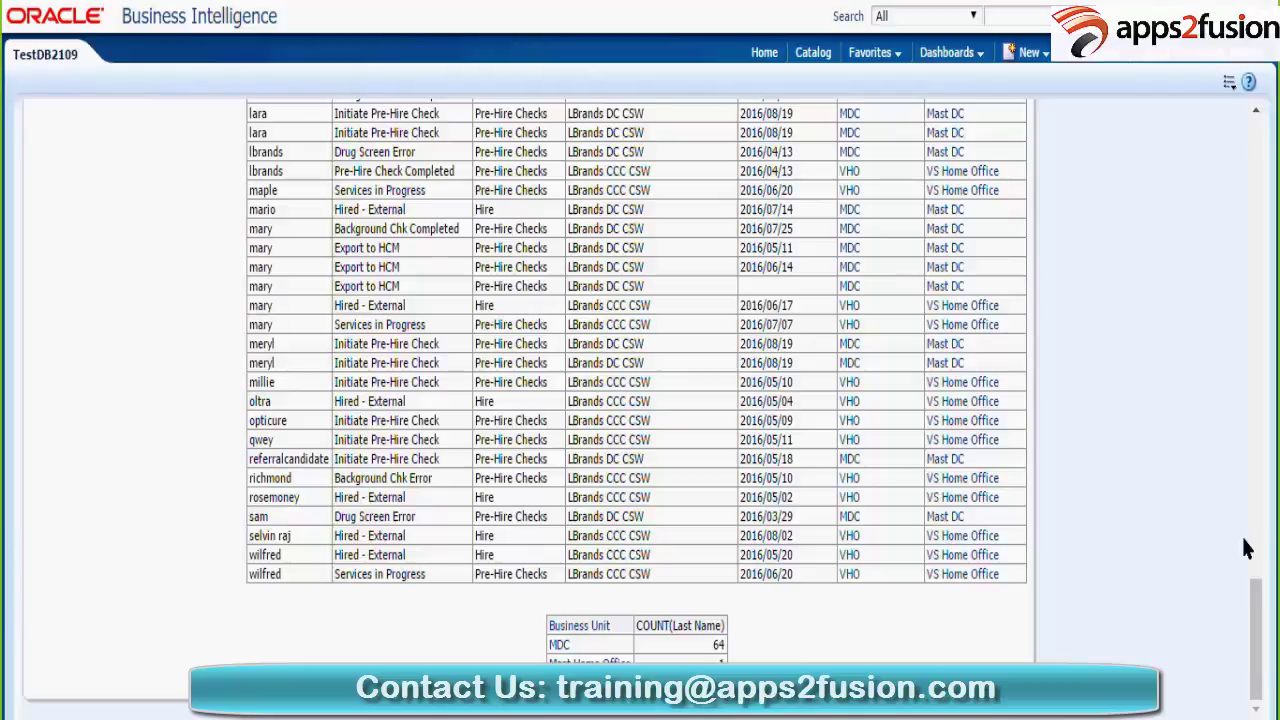
scroll(1246, 548, up, 10)
Step: Reopen the dashboard for editing and set Test Analysis 1509 in Section 2 to show the Pivot Table 1 view
click(1229, 82)
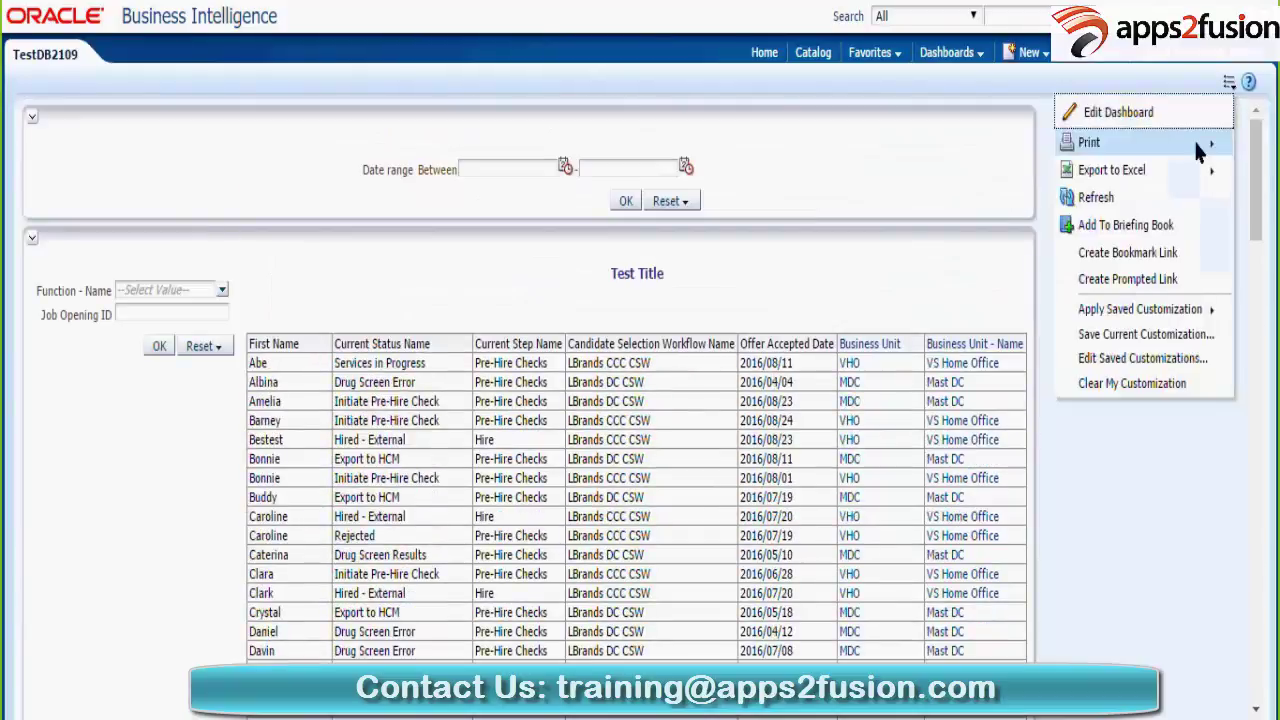
click(1098, 114)
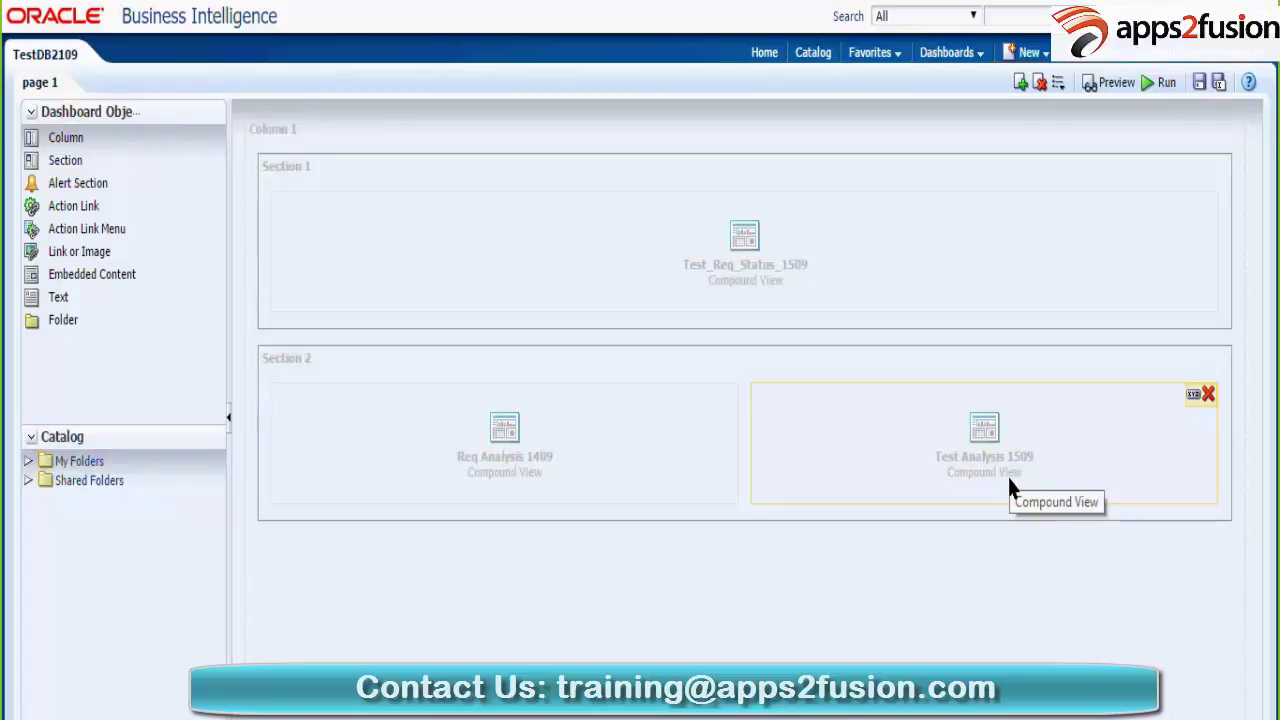
click(1193, 397)
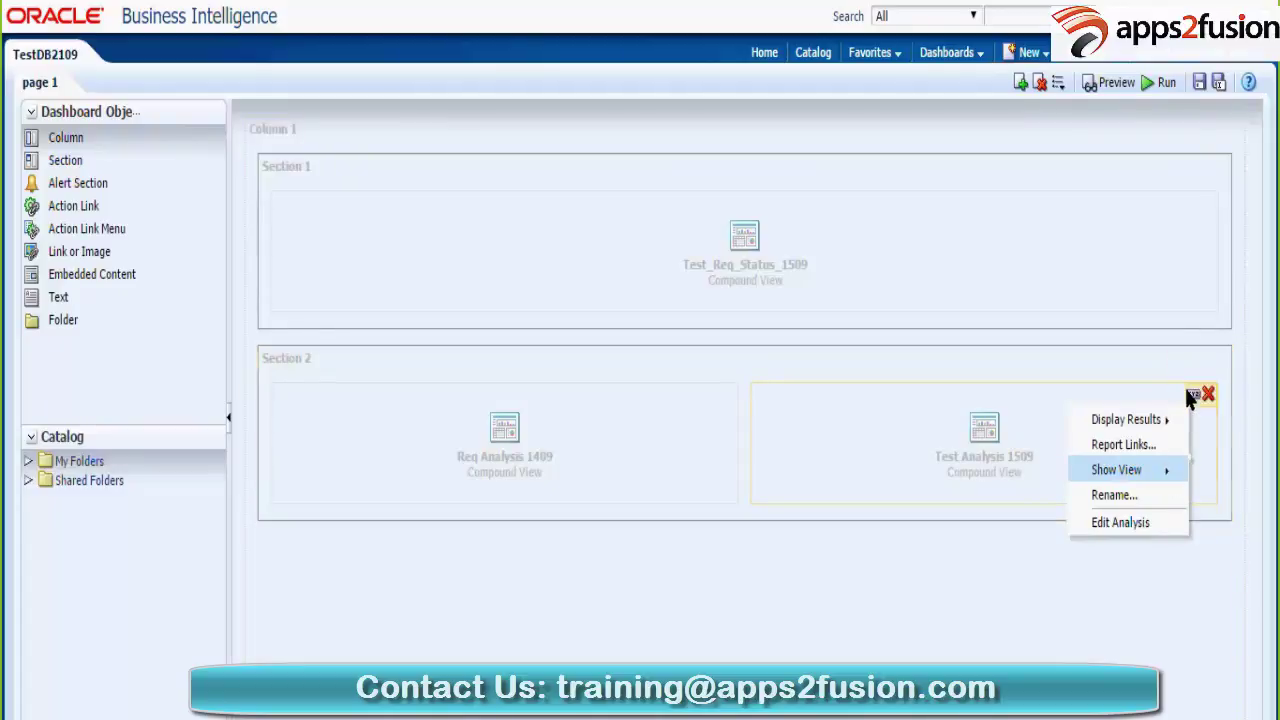
click(1193, 397)
click(1193, 397)
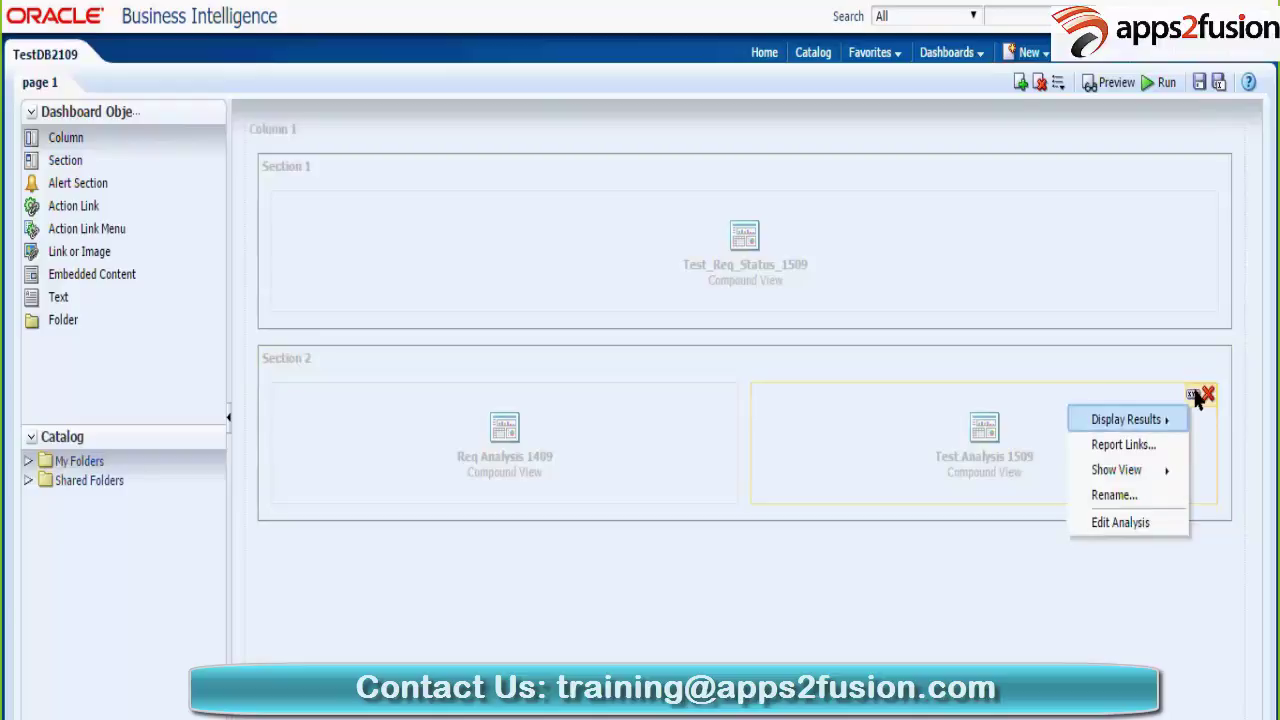
mouse_move(1148, 470)
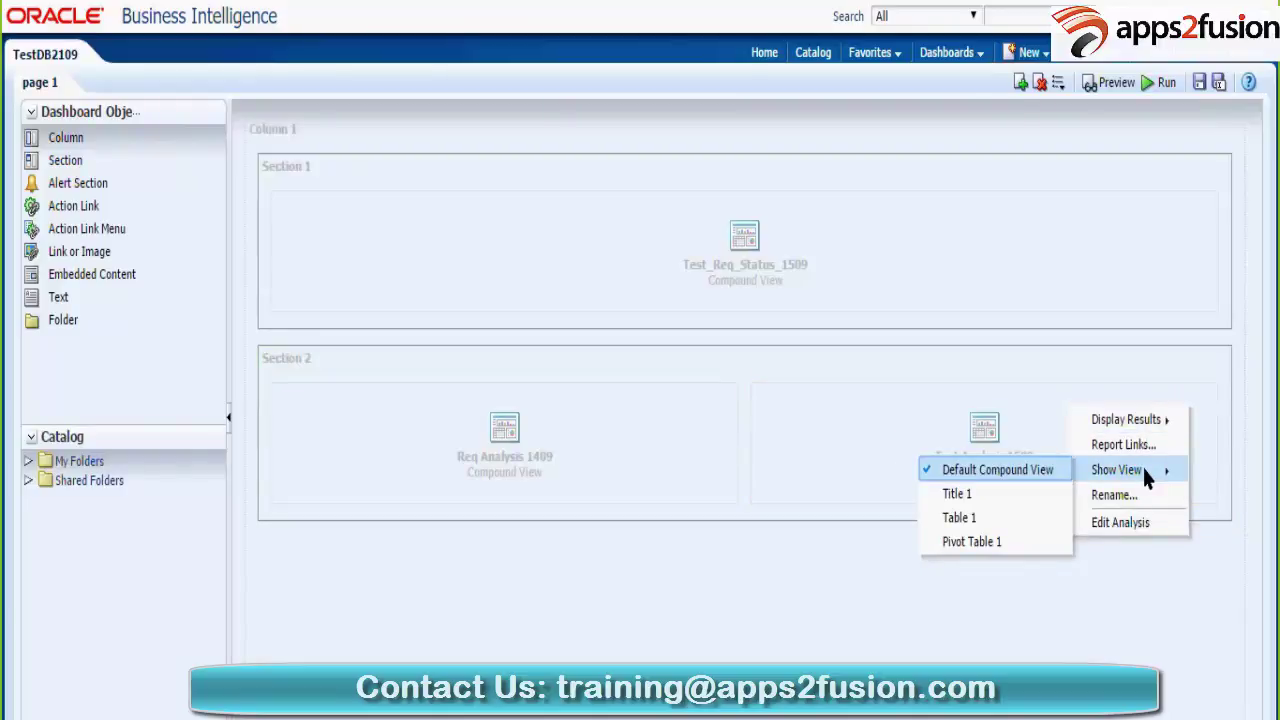
click(975, 543)
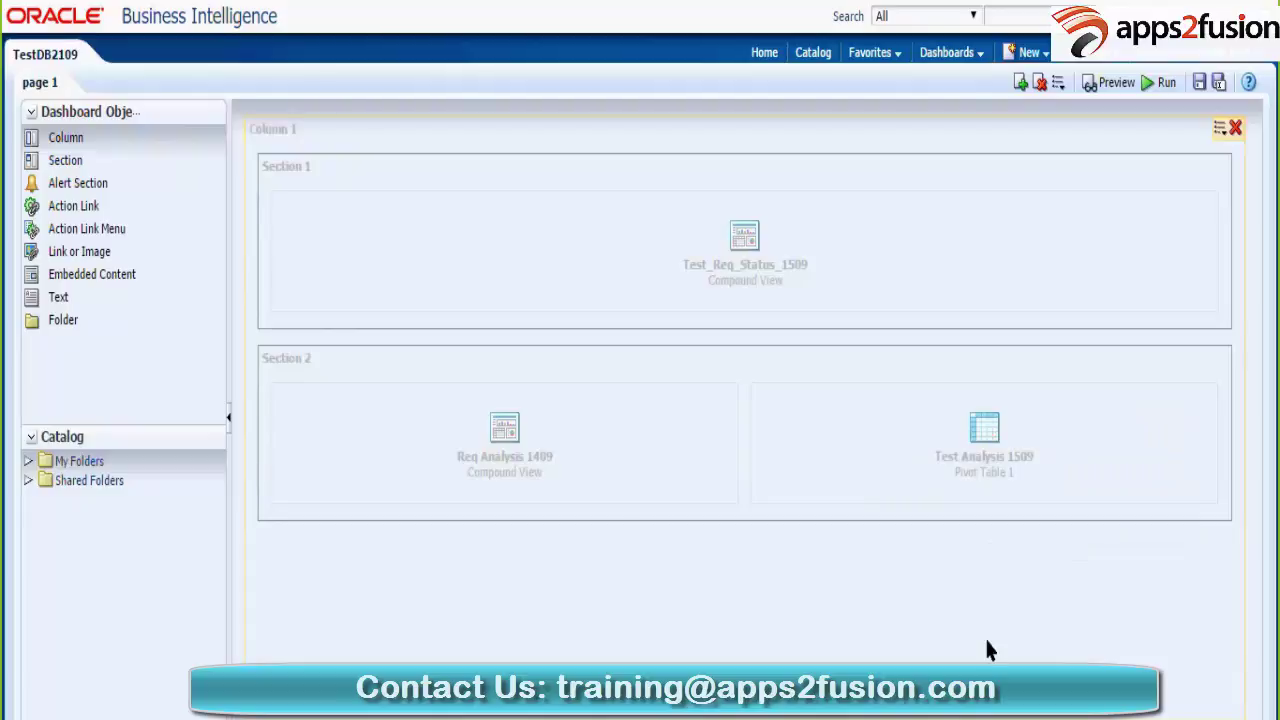
Step: Save the dashboard with the changed Test Analysis 1509 view and run it again
click(1198, 84)
click(1157, 84)
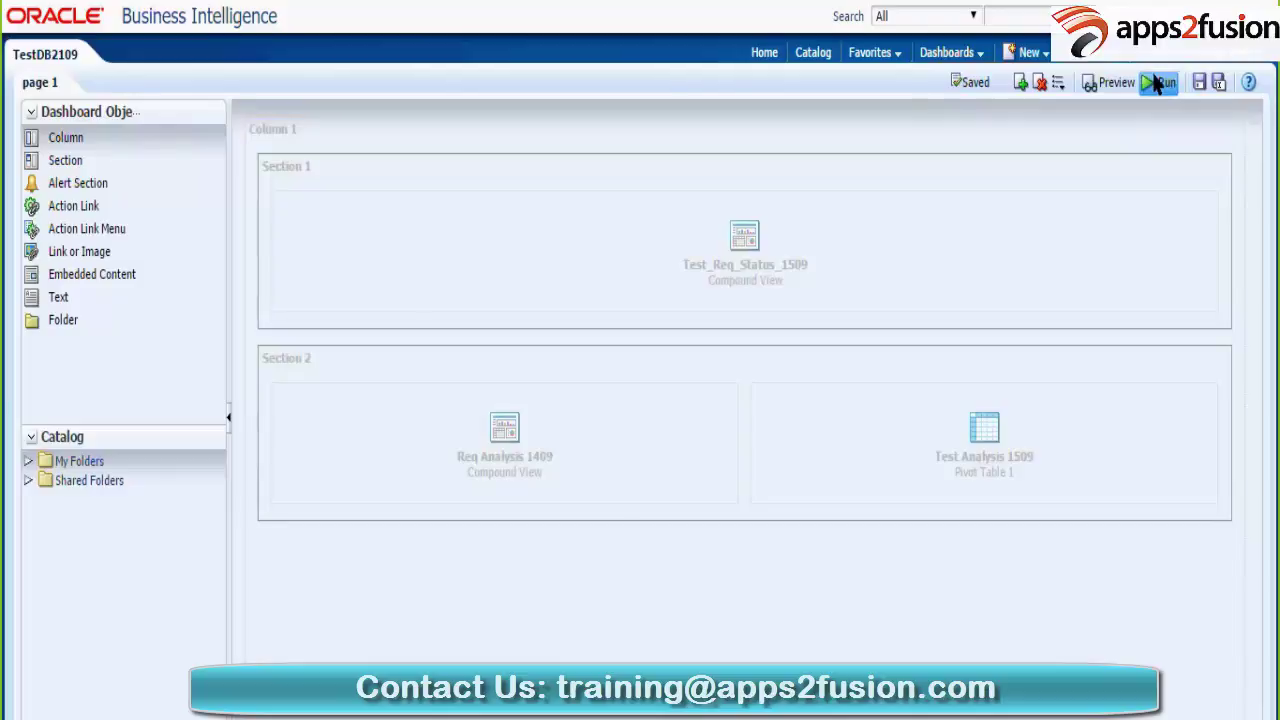